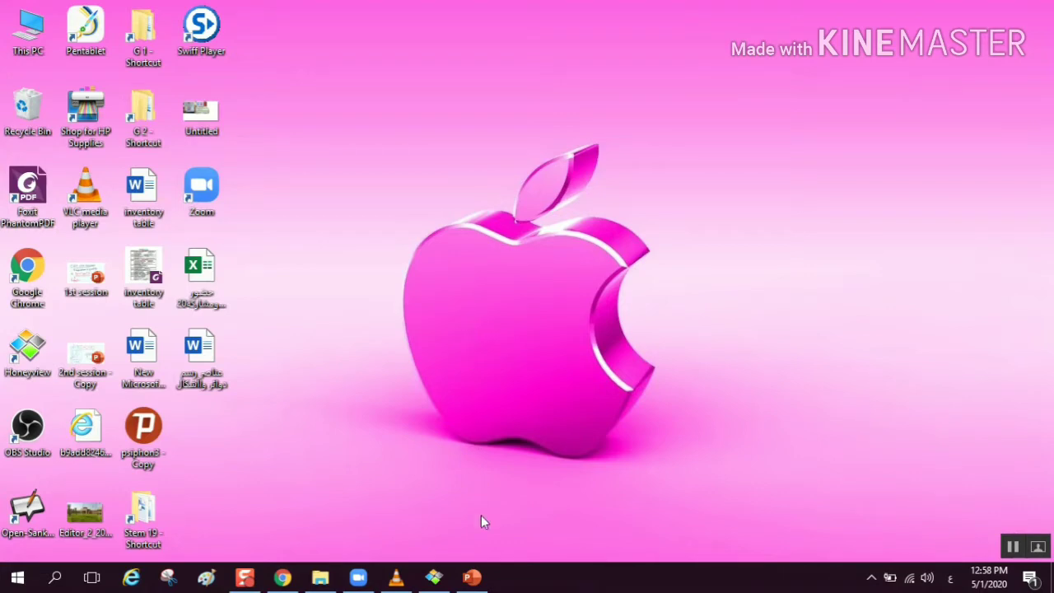
Check the open PH_13 presentation, the Standard Model image and the PH_13.wmv video, returning to the desktop after each
{"action": "left_click", "coordinate": [472, 578]}
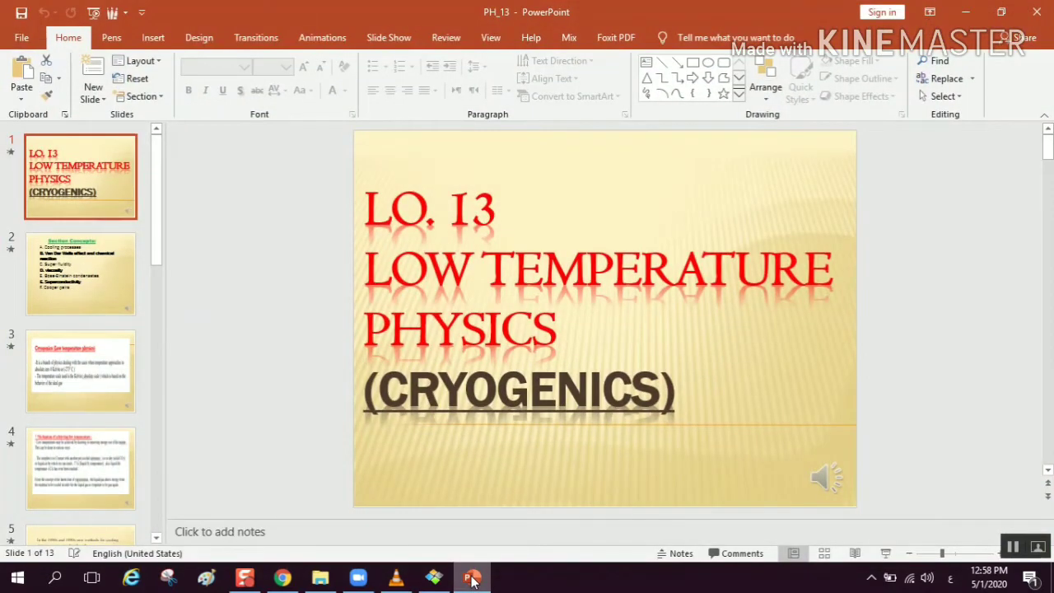
{"action": "left_click", "coordinate": [472, 578]}
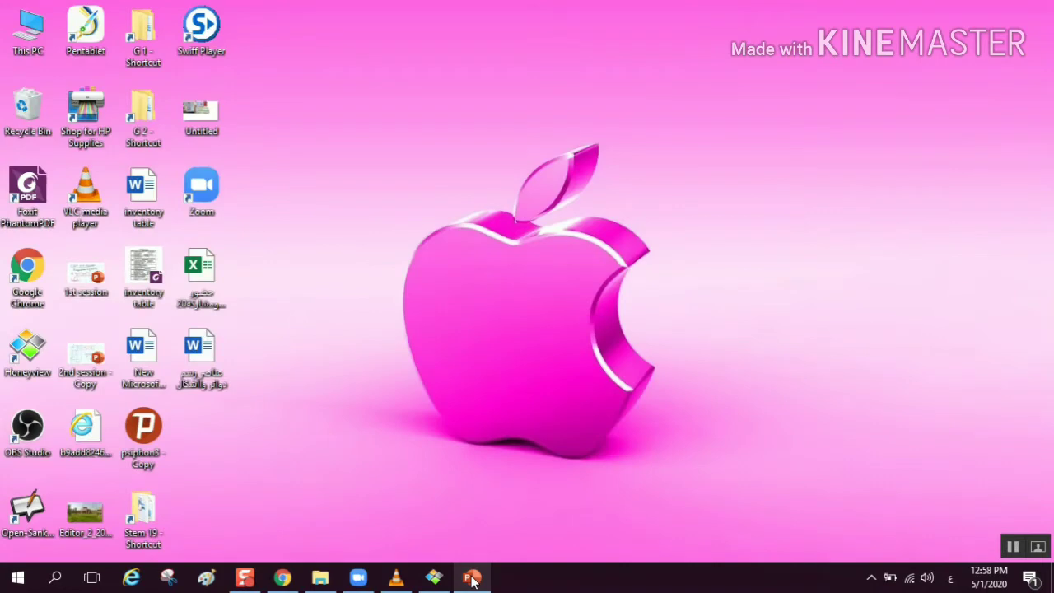
{"action": "left_click", "coordinate": [434, 578]}
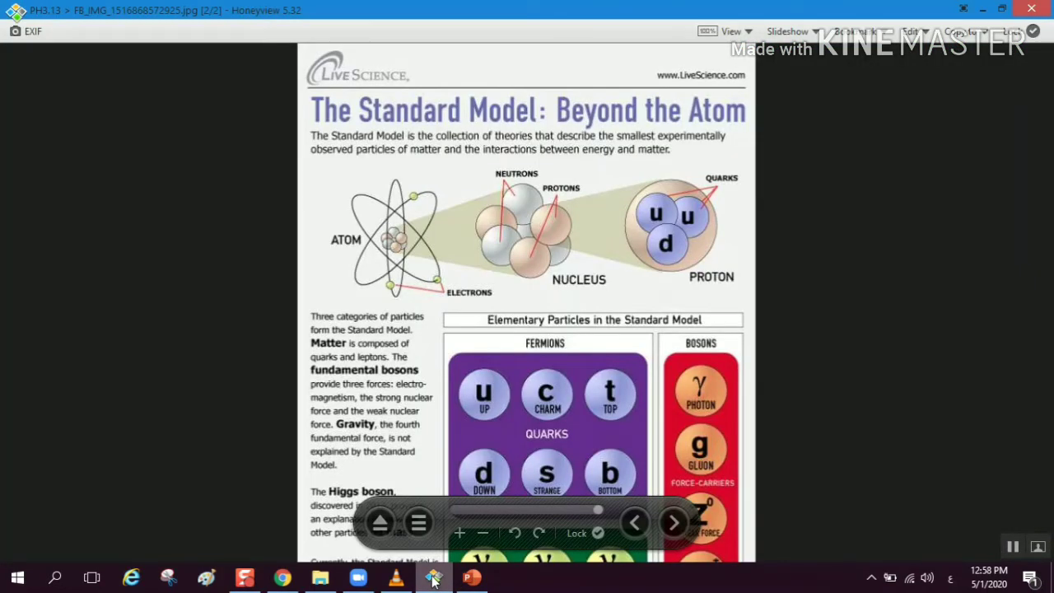
{"action": "left_click", "coordinate": [433, 578]}
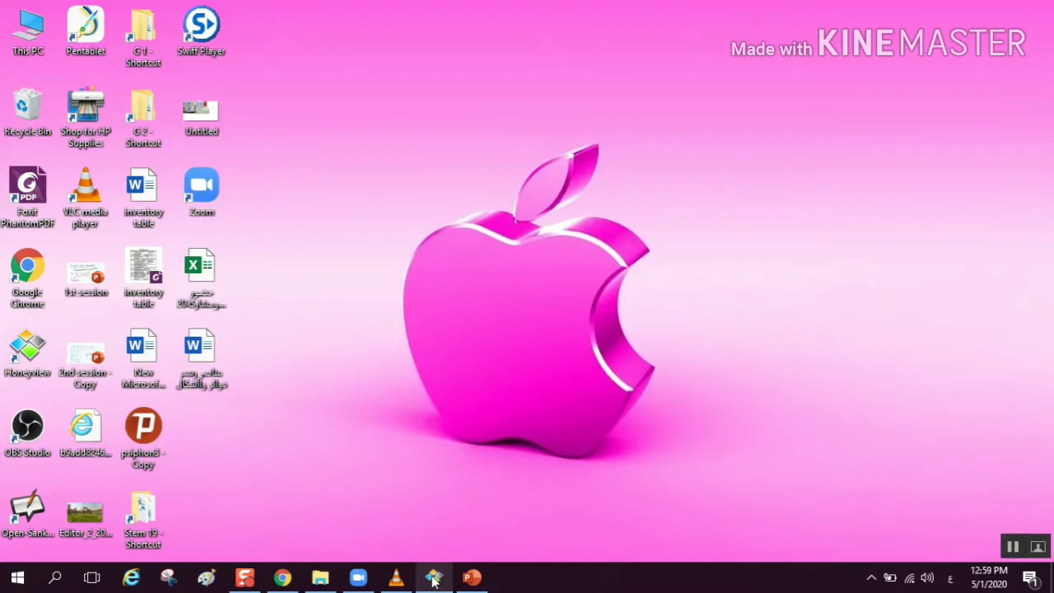
{"action": "left_click", "coordinate": [395, 578]}
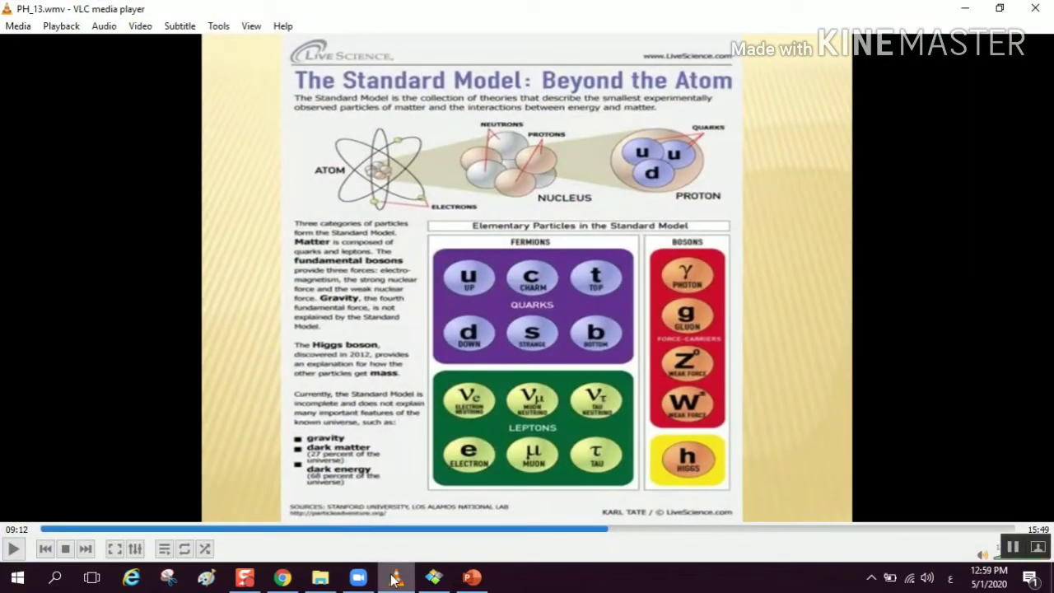
{"action": "left_click", "coordinate": [395, 578]}
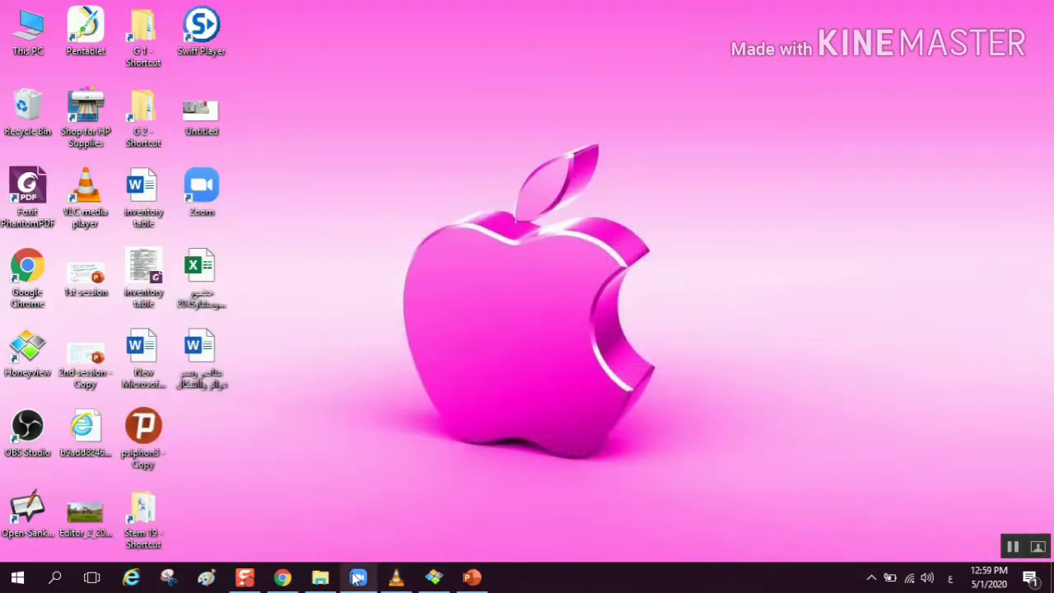
{"action": "mouse_move", "coordinate": [471, 578]}
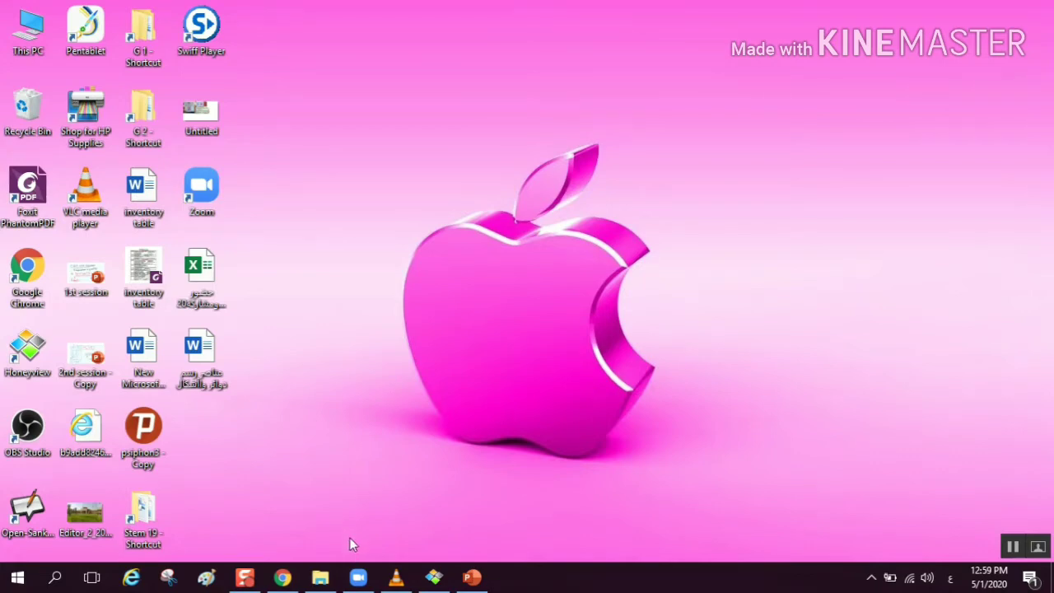
Switch to Zoom and start a new meeting with computer audio in a maximized window
{"action": "left_click", "coordinate": [357, 576]}
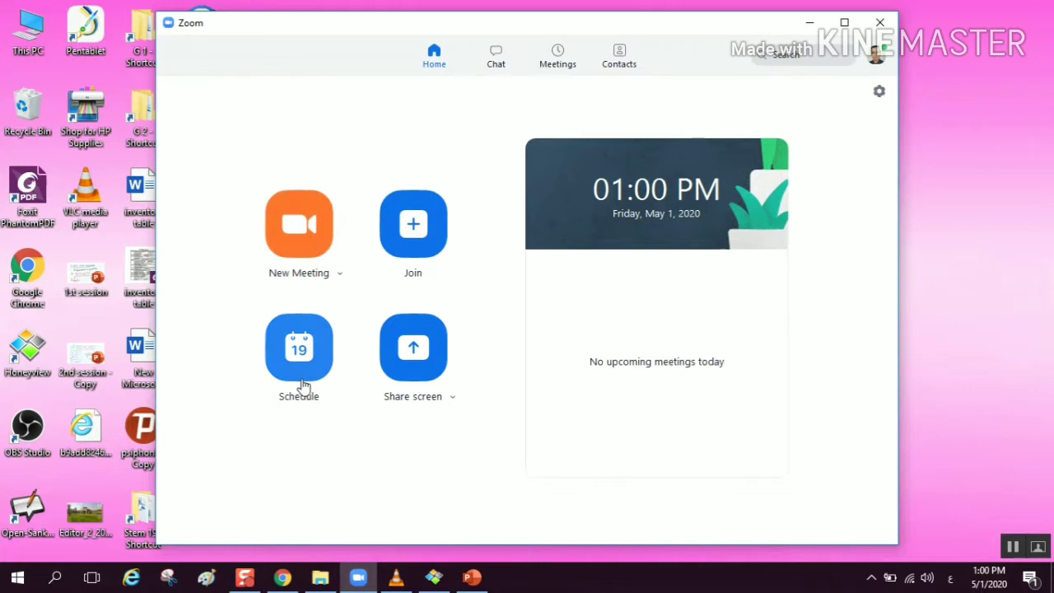
{"action": "left_click", "coordinate": [301, 237]}
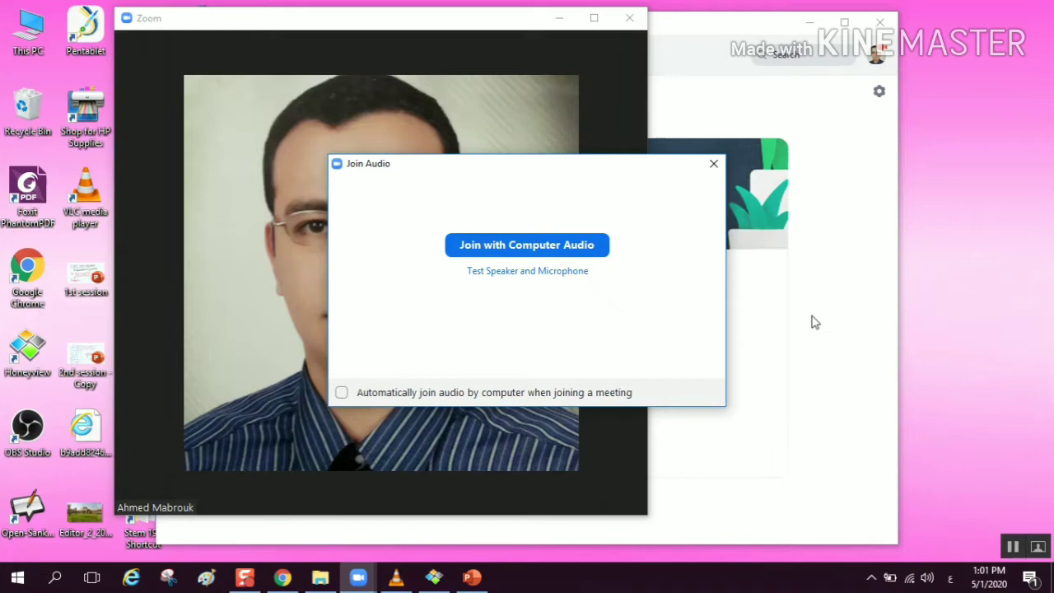
{"action": "left_click", "coordinate": [590, 256]}
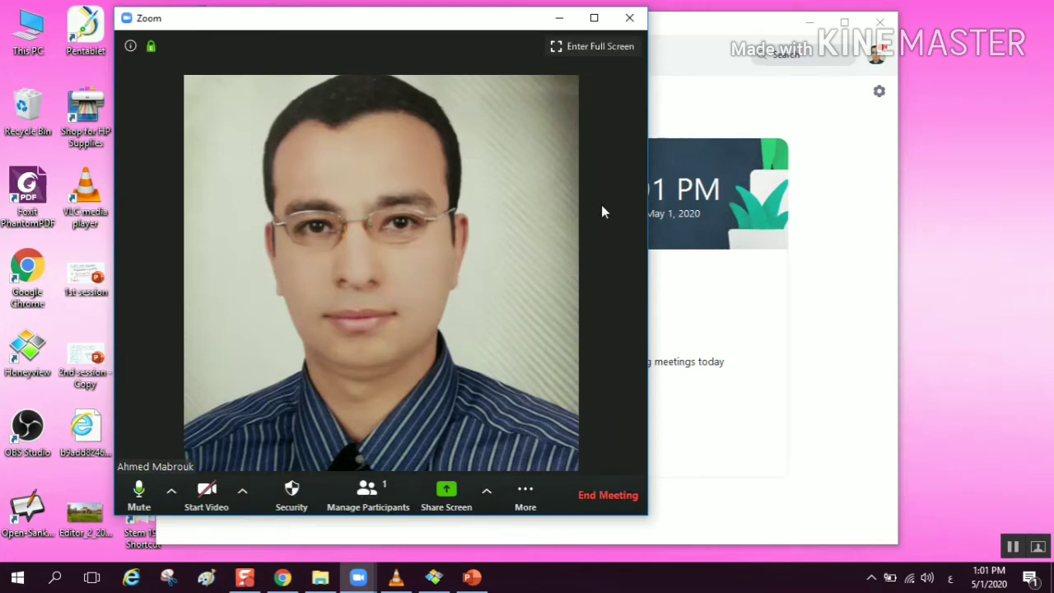
{"action": "left_click", "coordinate": [596, 18]}
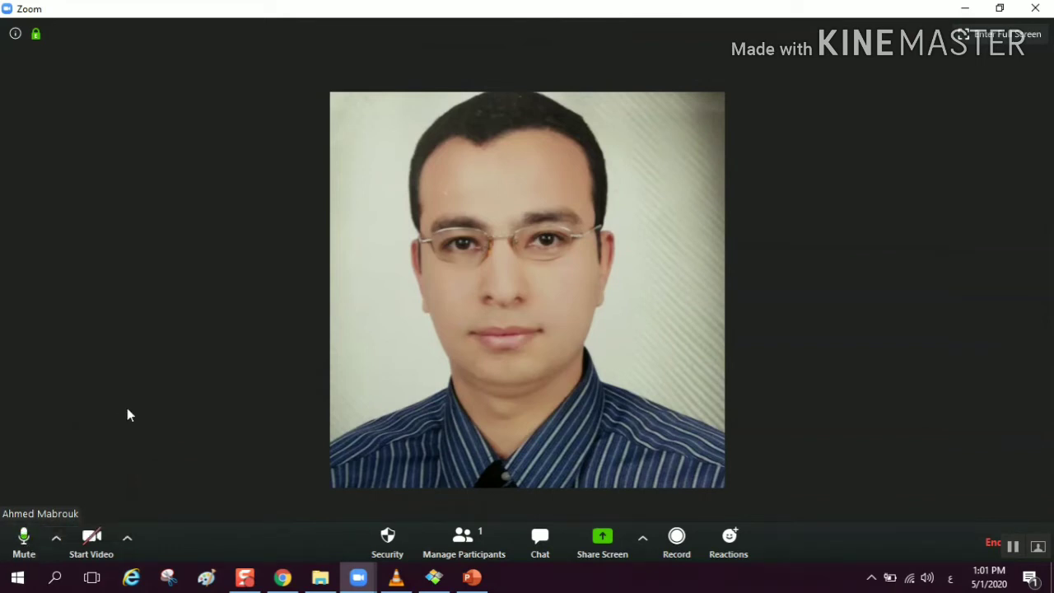
Mute the host's microphone in the meeting and unmute it again
{"action": "mouse_move", "coordinate": [61, 487]}
{"action": "left_click", "coordinate": [20, 540]}
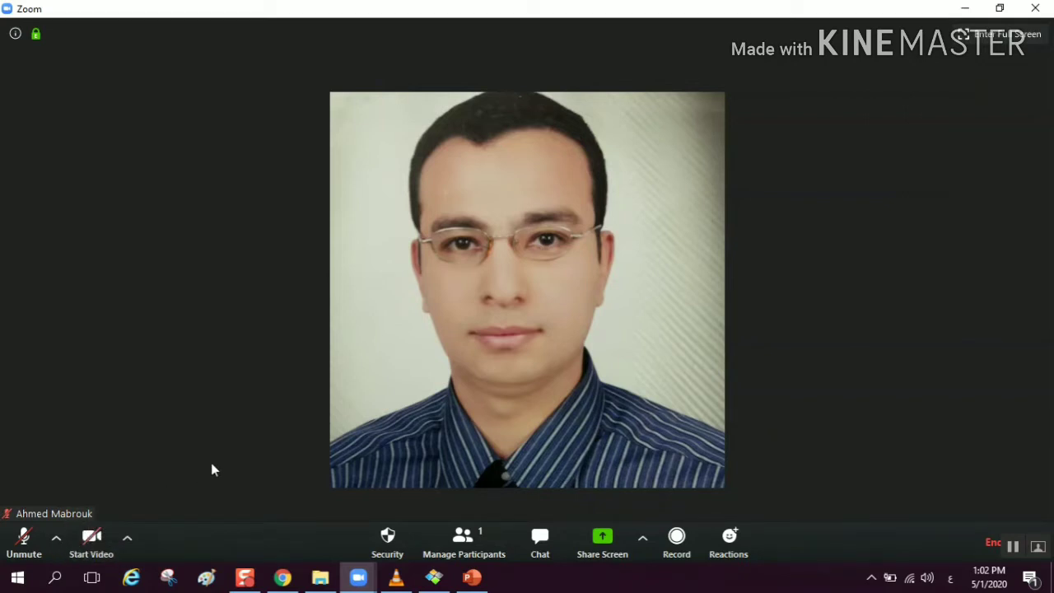
{"action": "left_click", "coordinate": [31, 536]}
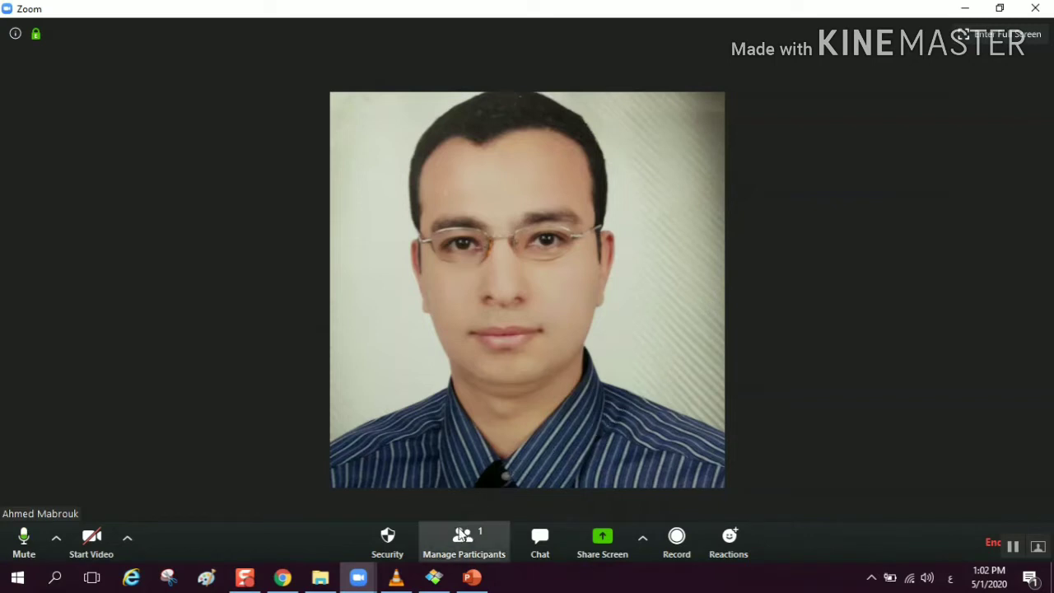
Show the meeting's participants list and open the dialog for inviting people
{"action": "left_click", "coordinate": [471, 543]}
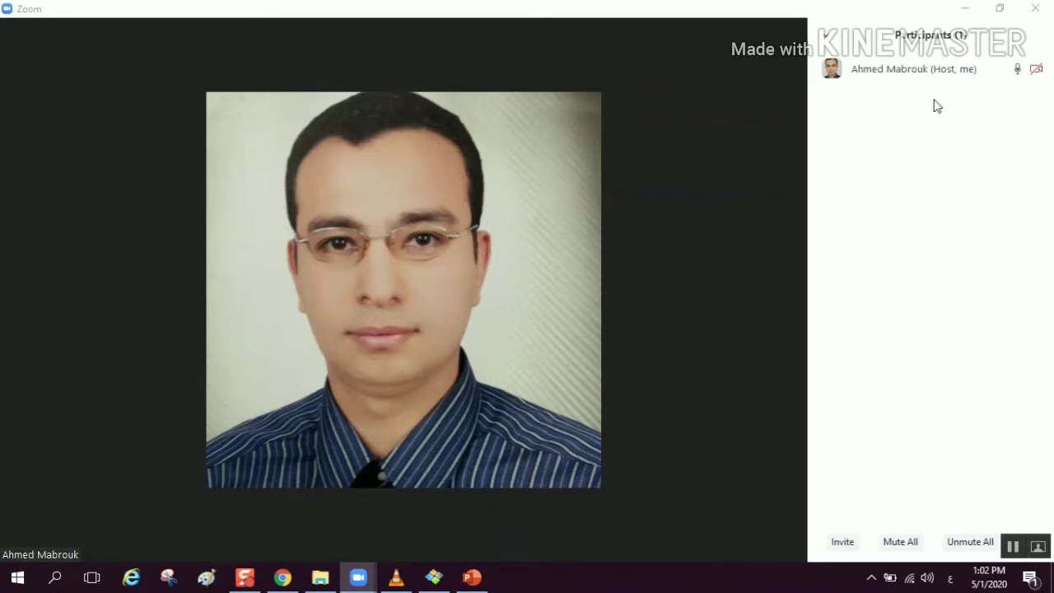
{"action": "mouse_move", "coordinate": [863, 80]}
{"action": "left_click", "coordinate": [842, 542]}
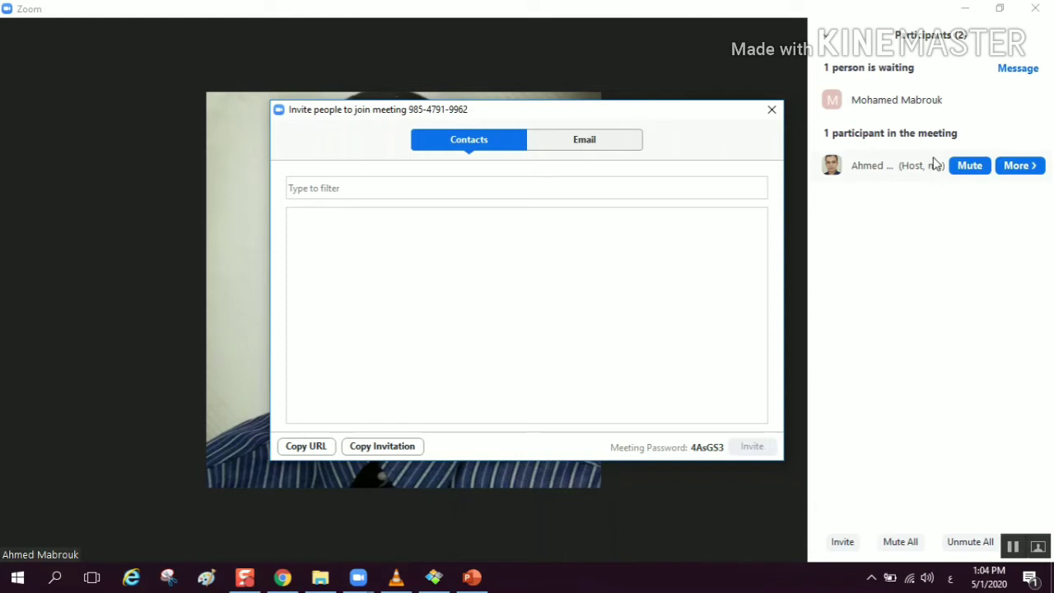
Create an email invitation to the meeting using Gmail as the email service
{"action": "mouse_move", "coordinate": [881, 114]}
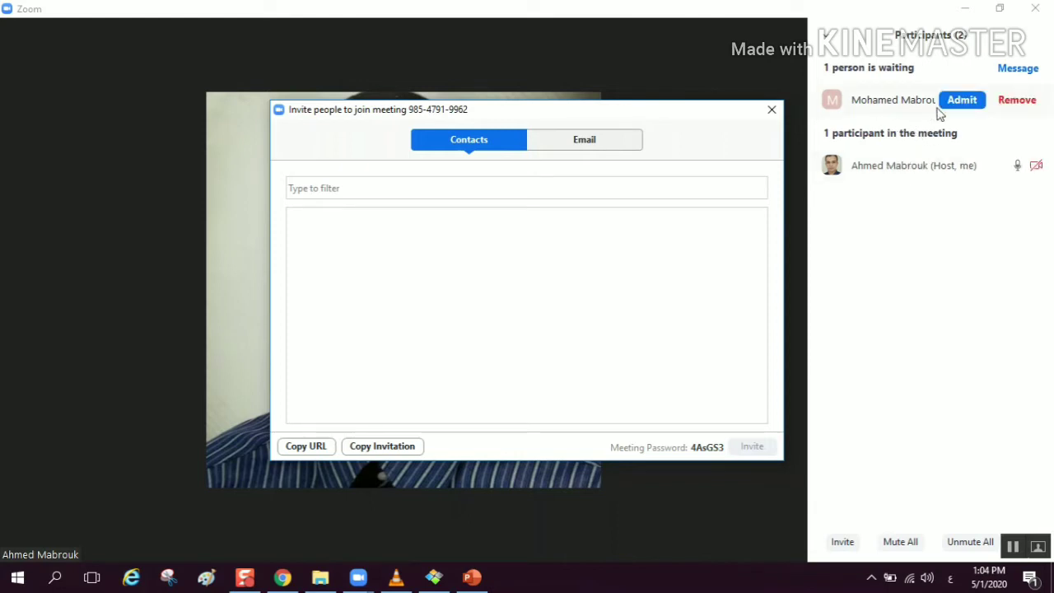
{"action": "mouse_move", "coordinate": [952, 113]}
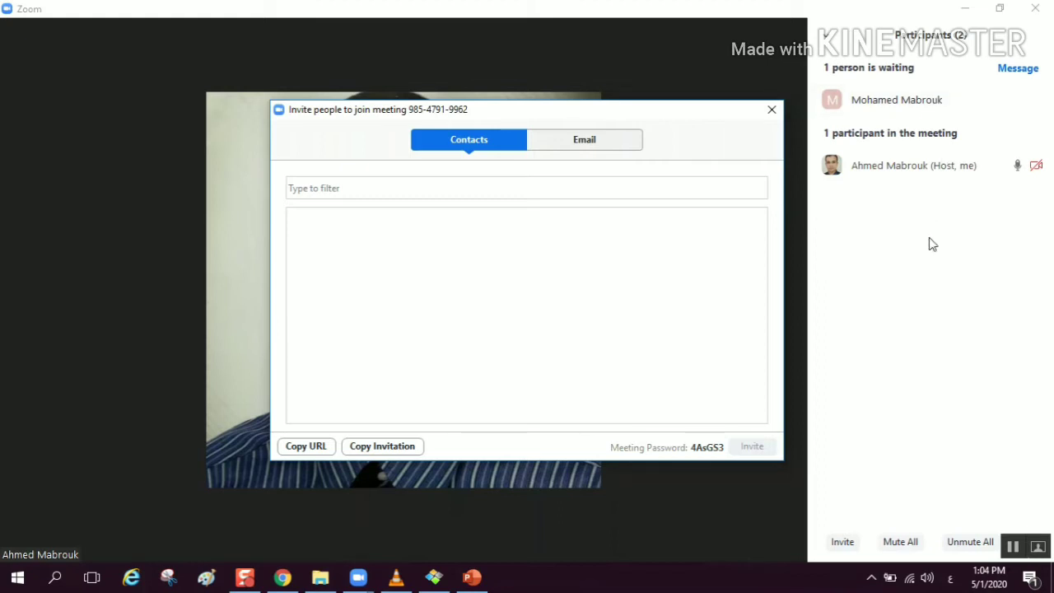
{"action": "mouse_move", "coordinate": [670, 287]}
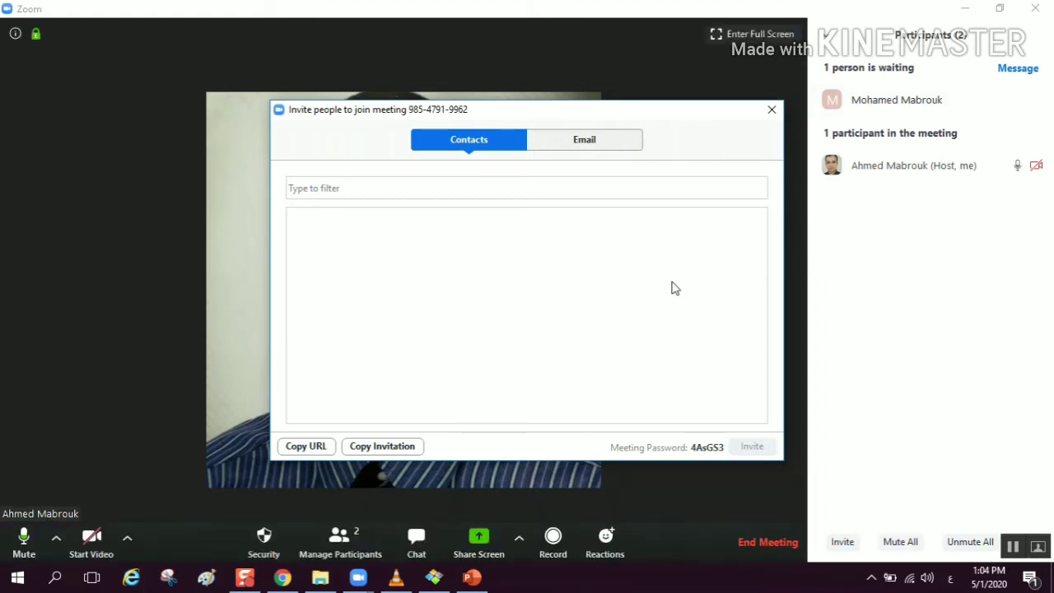
{"action": "left_click", "coordinate": [584, 141]}
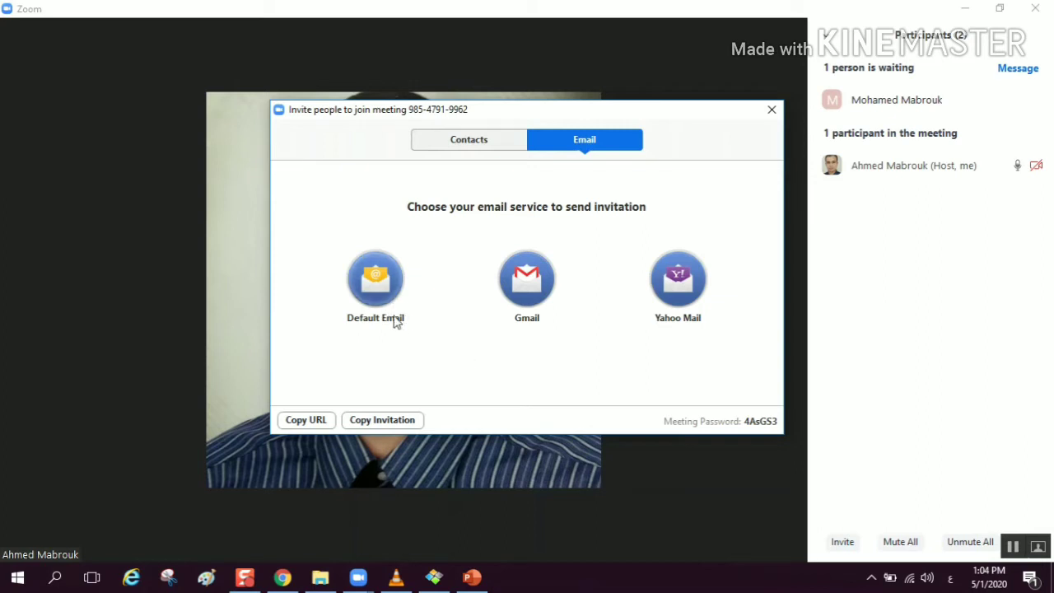
{"action": "left_click", "coordinate": [533, 295]}
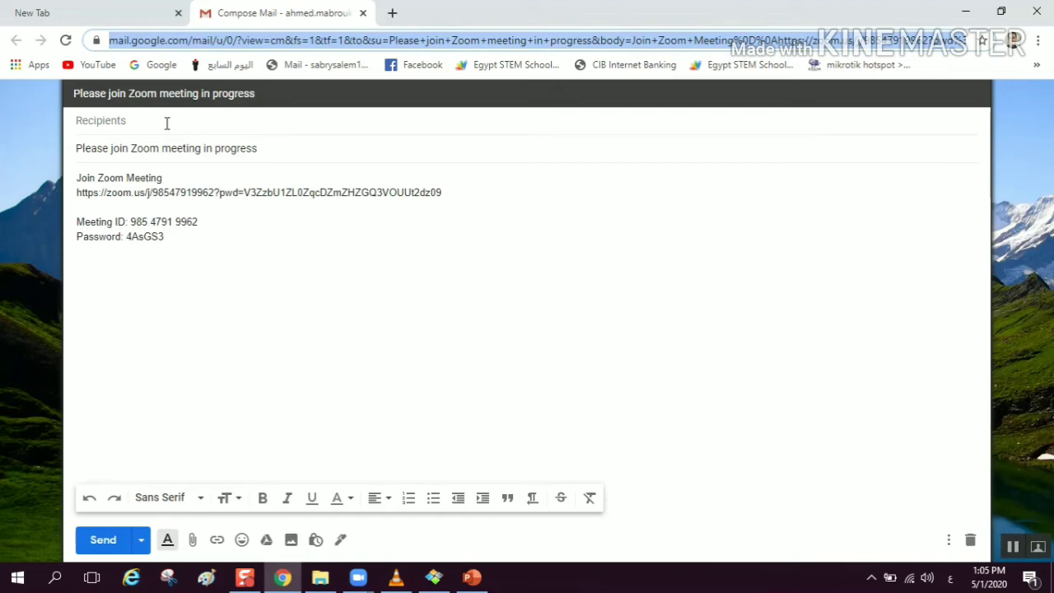
Discard the draft invitation email without adding recipients and return to the Zoom meeting window
{"action": "type", "text": "ب"}
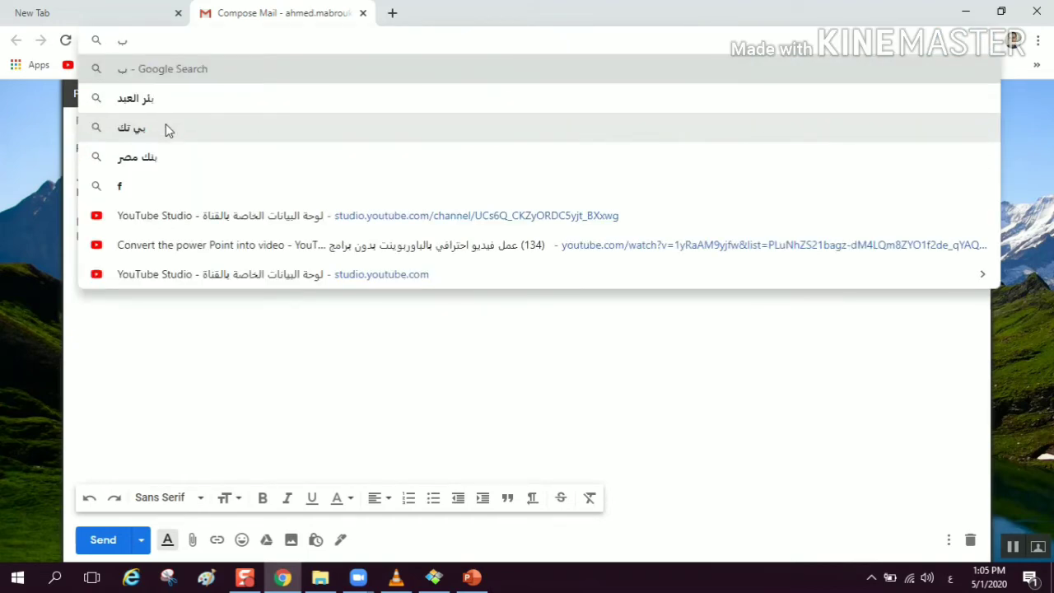
{"action": "left_click", "coordinate": [206, 351]}
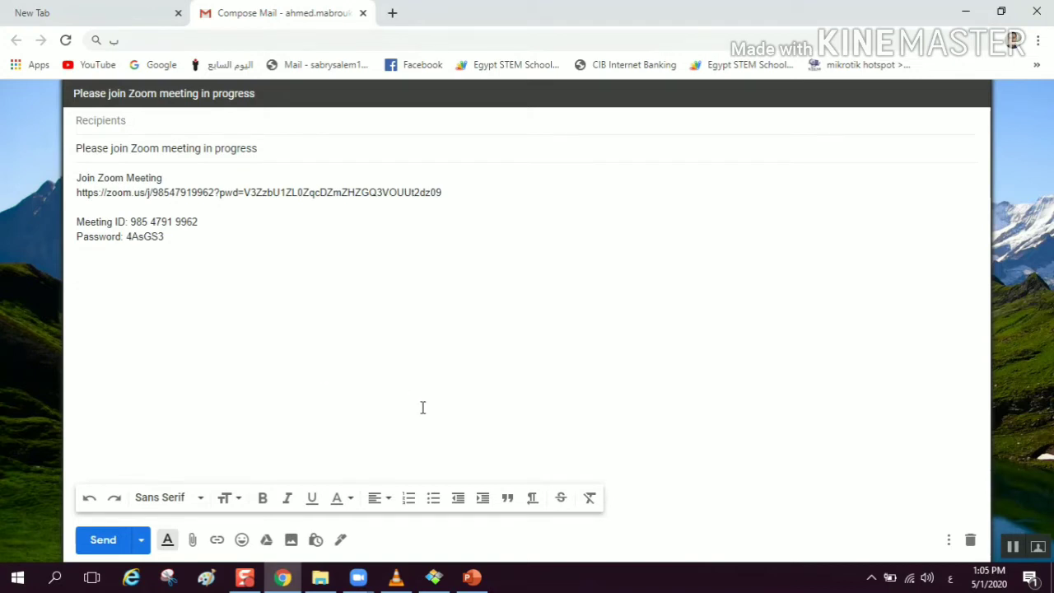
{"action": "left_click", "coordinate": [970, 540]}
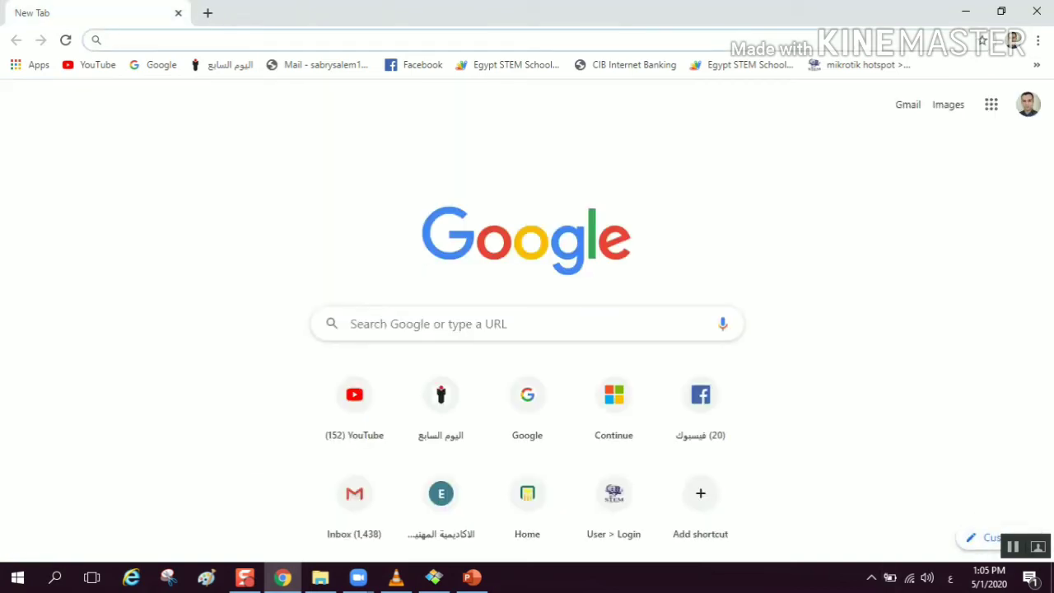
{"action": "mouse_move", "coordinate": [358, 577]}
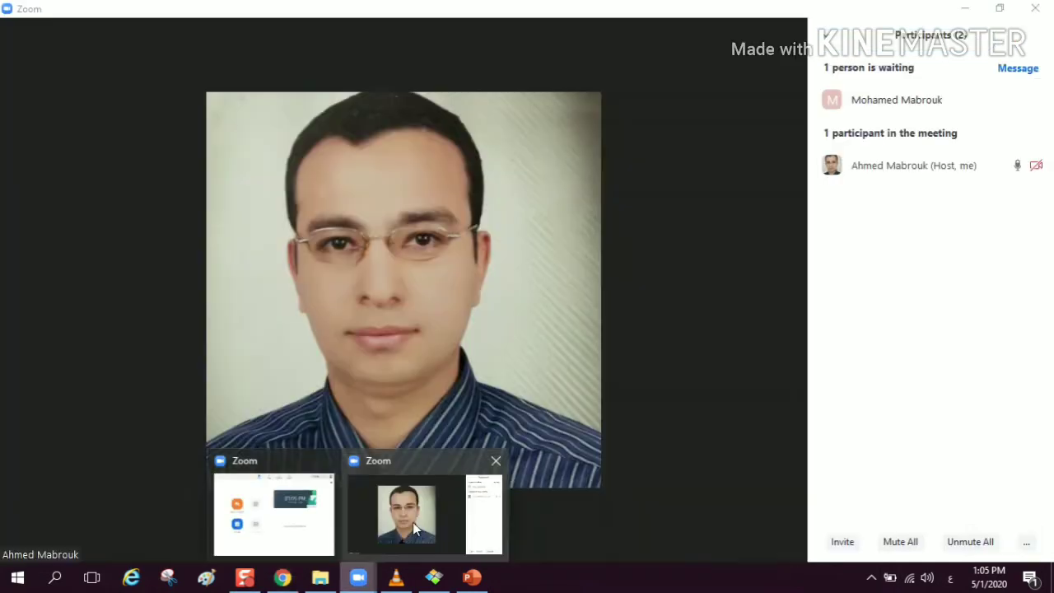
{"action": "left_click", "coordinate": [413, 531]}
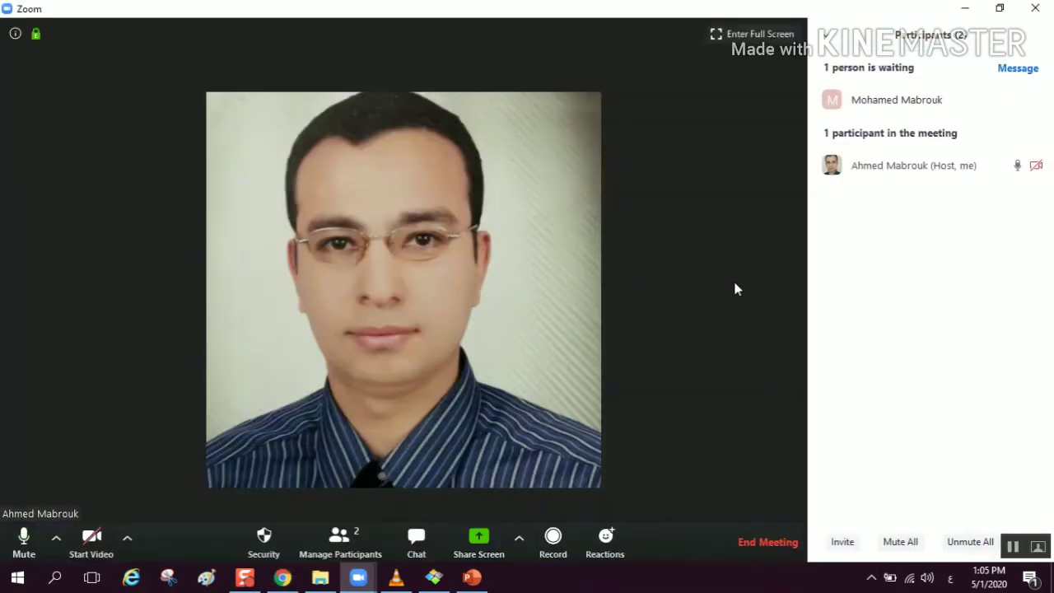
Admit the waiting participant to the meeting
{"action": "mouse_move", "coordinate": [842, 174]}
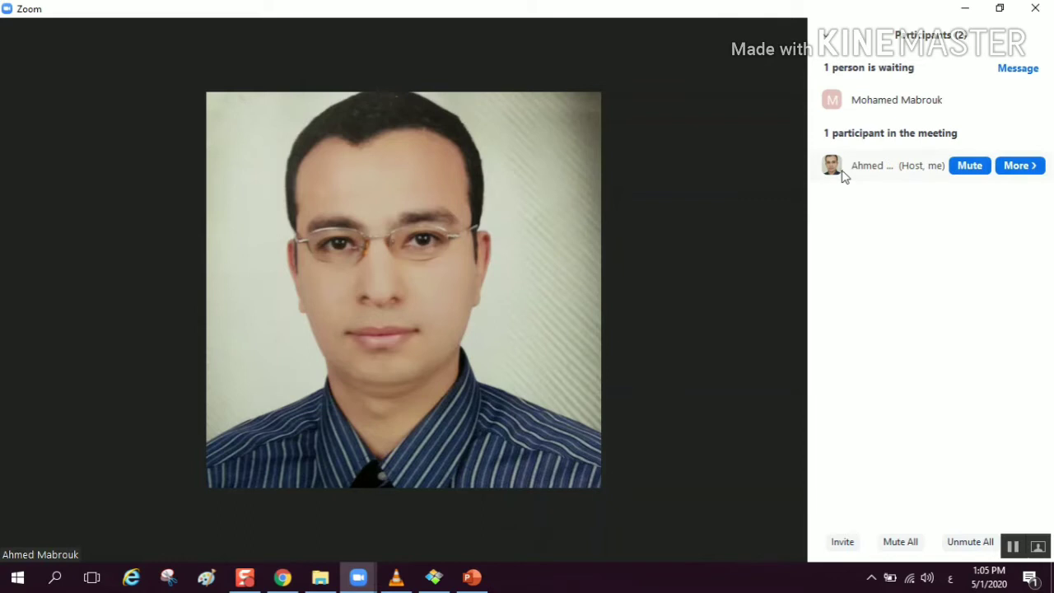
{"action": "mouse_move", "coordinate": [832, 107]}
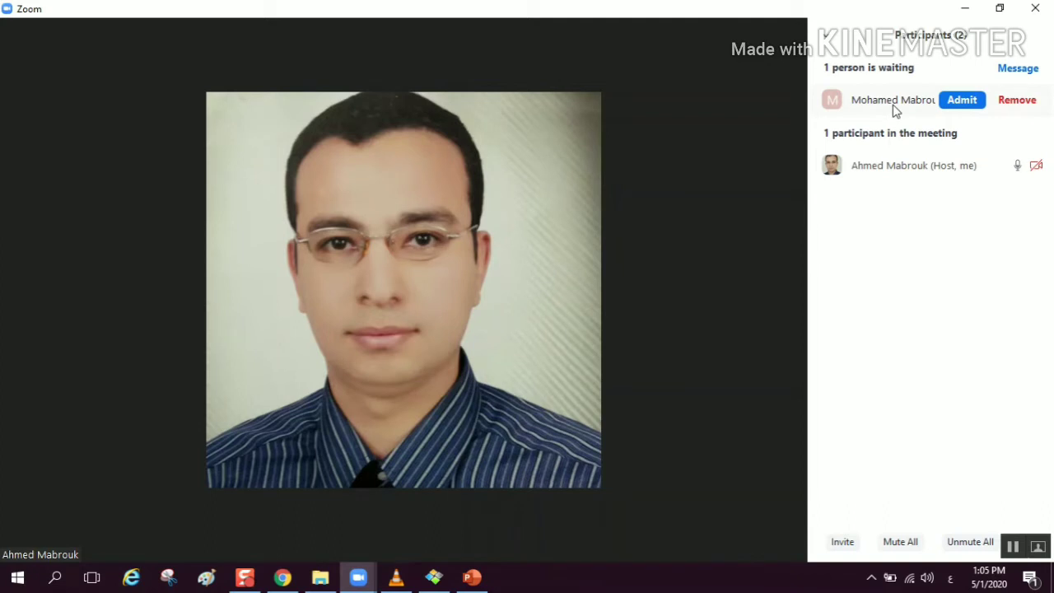
{"action": "left_click", "coordinate": [963, 101]}
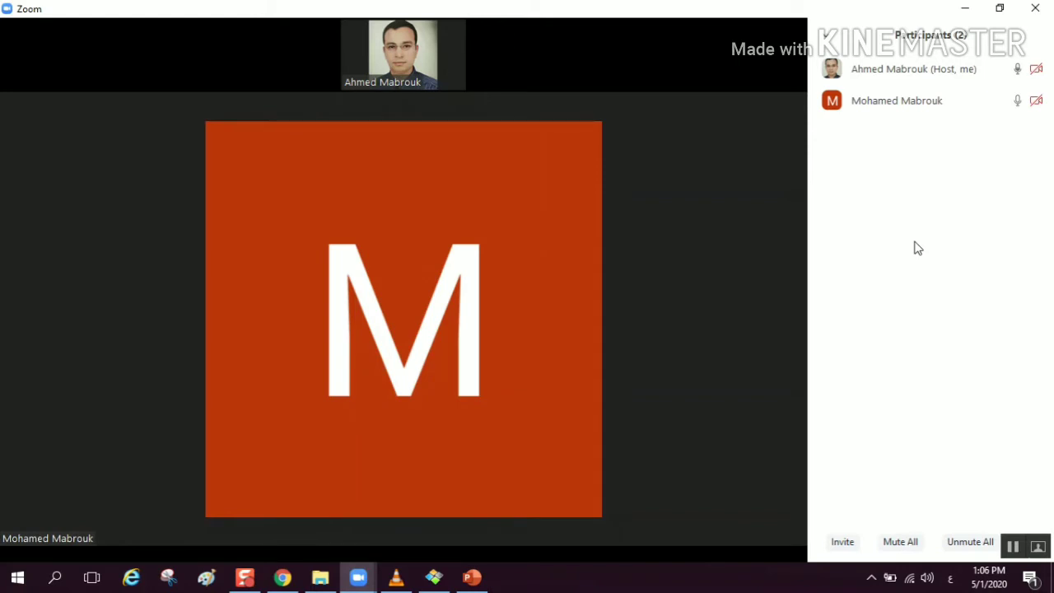
Share a whiteboard with the meeting and draw a short green freehand stroke on it
{"action": "mouse_move", "coordinate": [461, 87]}
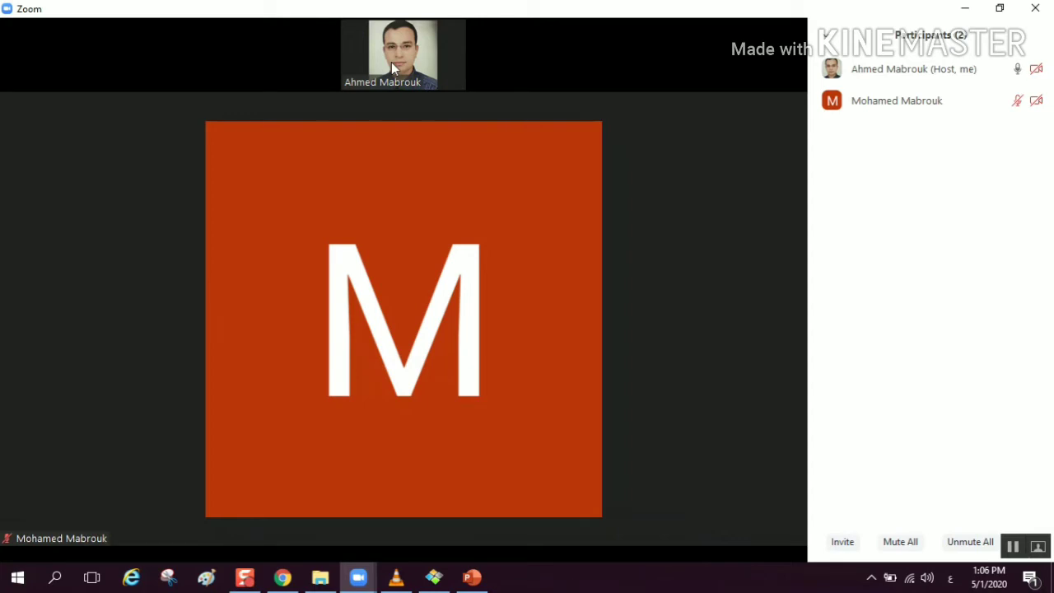
{"action": "mouse_move", "coordinate": [219, 306]}
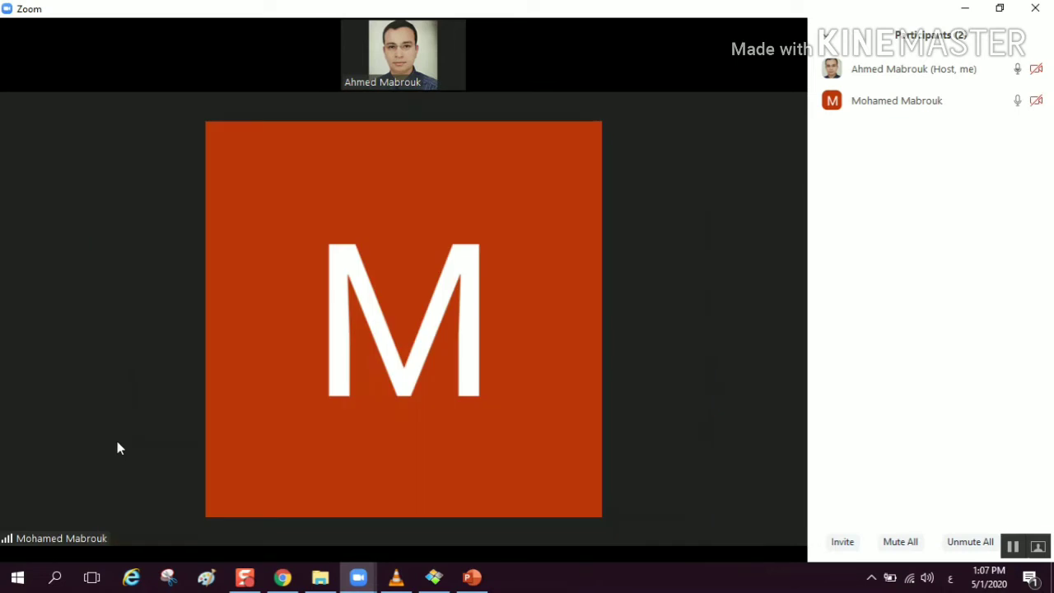
{"action": "mouse_move", "coordinate": [346, 383]}
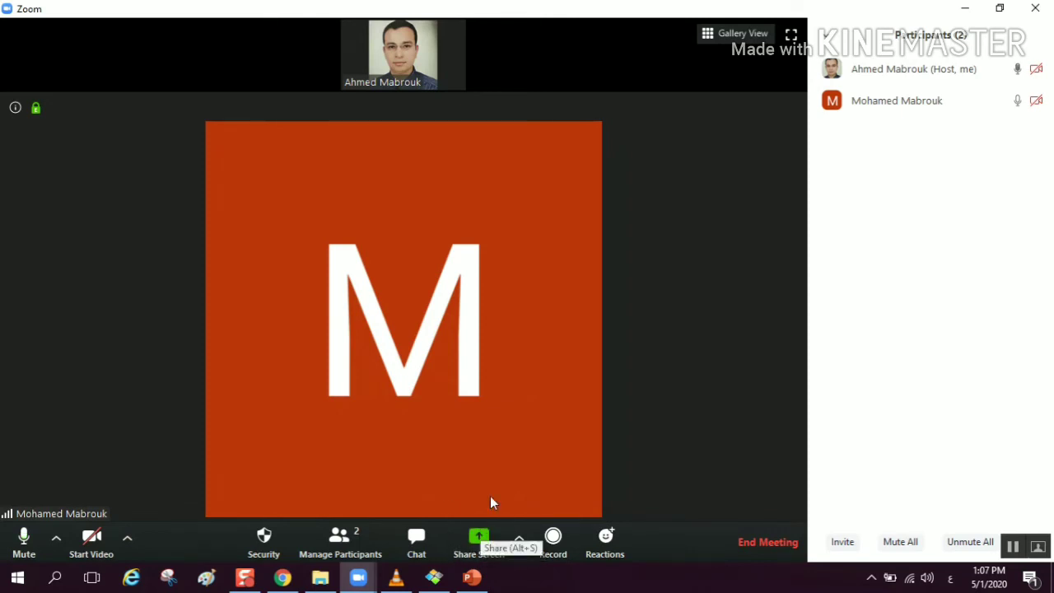
{"action": "left_click", "coordinate": [473, 539]}
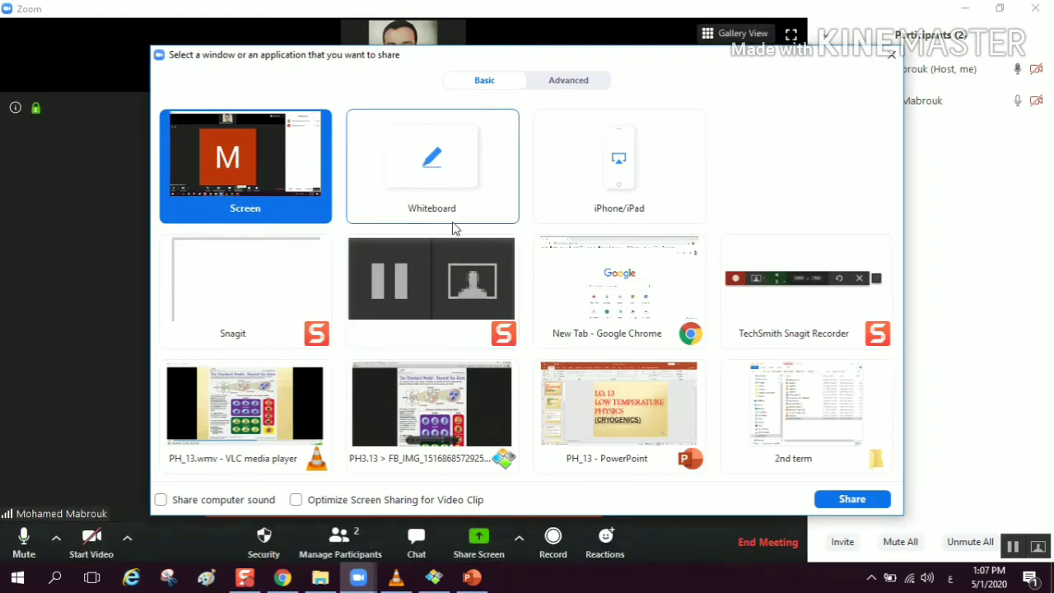
{"action": "left_click", "coordinate": [466, 177]}
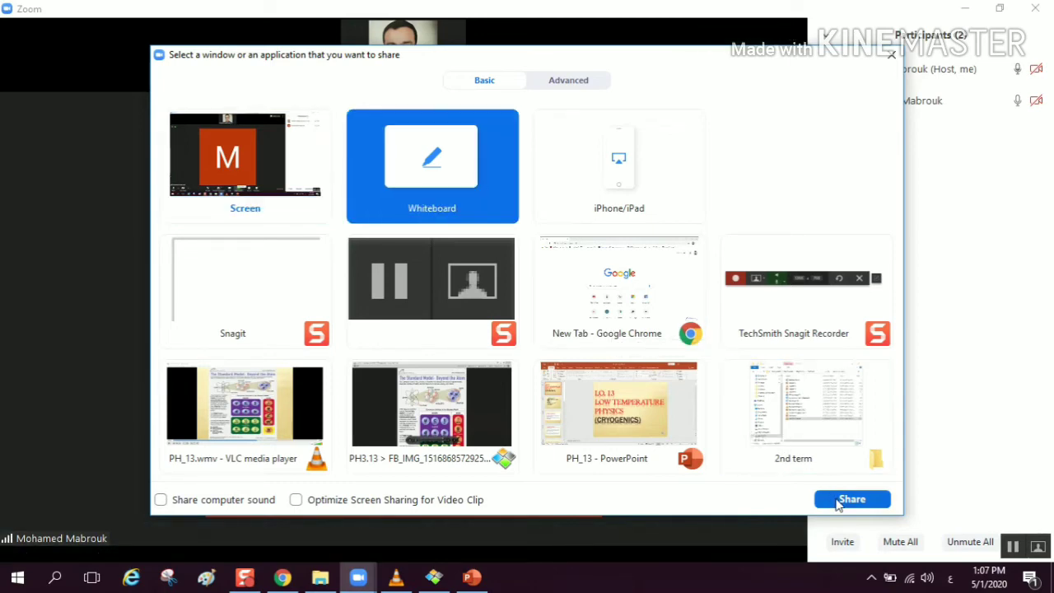
{"action": "left_click", "coordinate": [838, 500]}
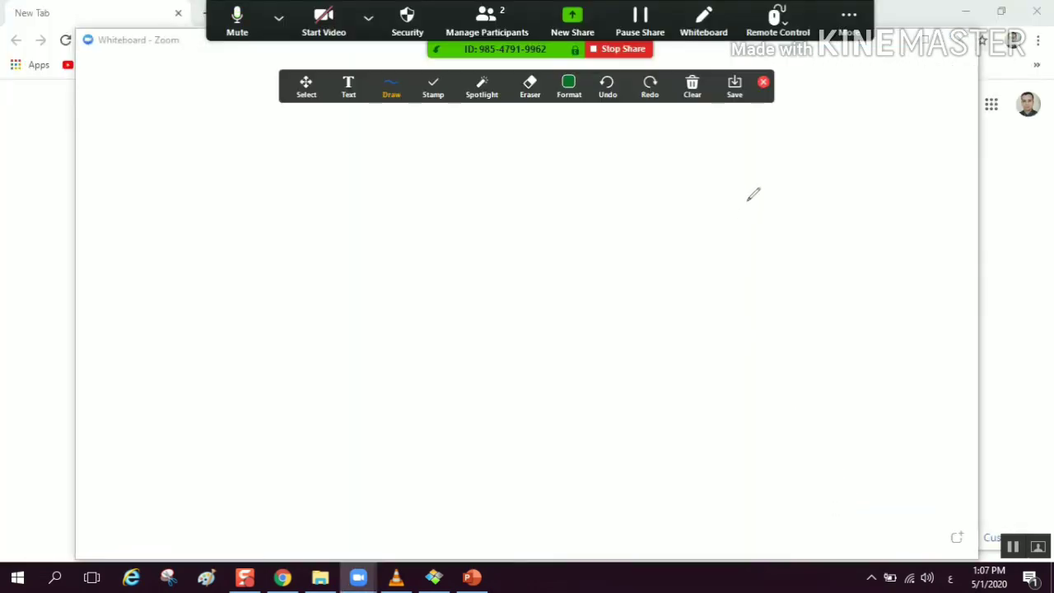
{"action": "left_click_drag", "start_coordinate": [747, 200], "coordinate": [744, 198]}
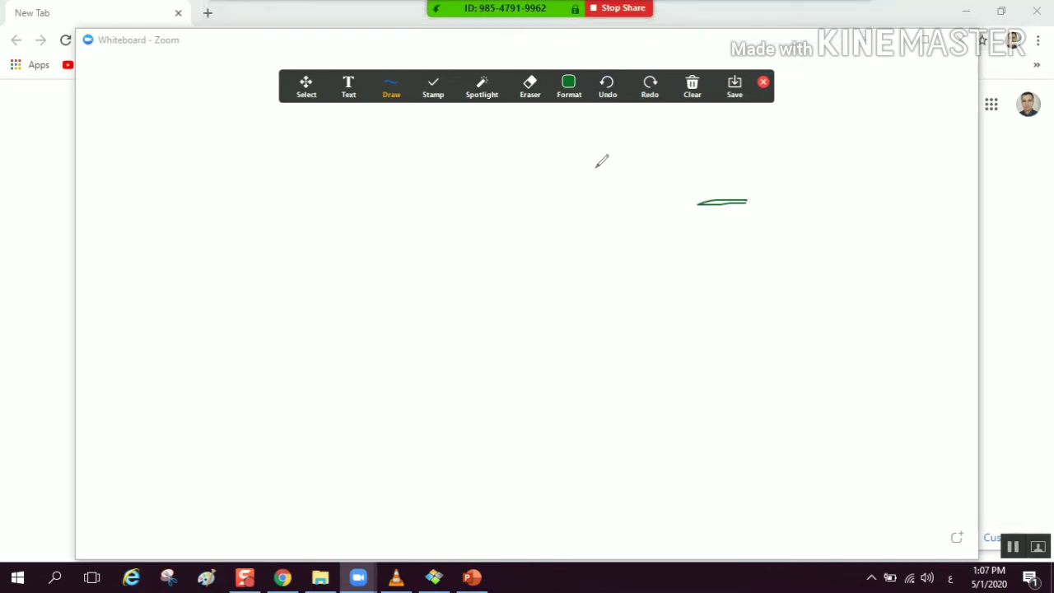
Handwrite the letters A and B in green, and a letter C with freehand squiggles in red beside them
{"action": "mouse_move", "coordinate": [594, 169]}
{"action": "left_mouse_down"}
{"action": "mouse_move", "coordinate": [625, 164]}
{"action": "mouse_move", "coordinate": [630, 145]}
{"action": "mouse_move", "coordinate": [601, 152]}
{"action": "left_mouse_up"}
{"action": "mouse_move", "coordinate": [665, 134]}
{"action": "left_mouse_down"}
{"action": "mouse_move", "coordinate": [666, 168]}
{"action": "mouse_move", "coordinate": [676, 142]}
{"action": "mouse_move", "coordinate": [667, 165]}
{"action": "left_mouse_up"}
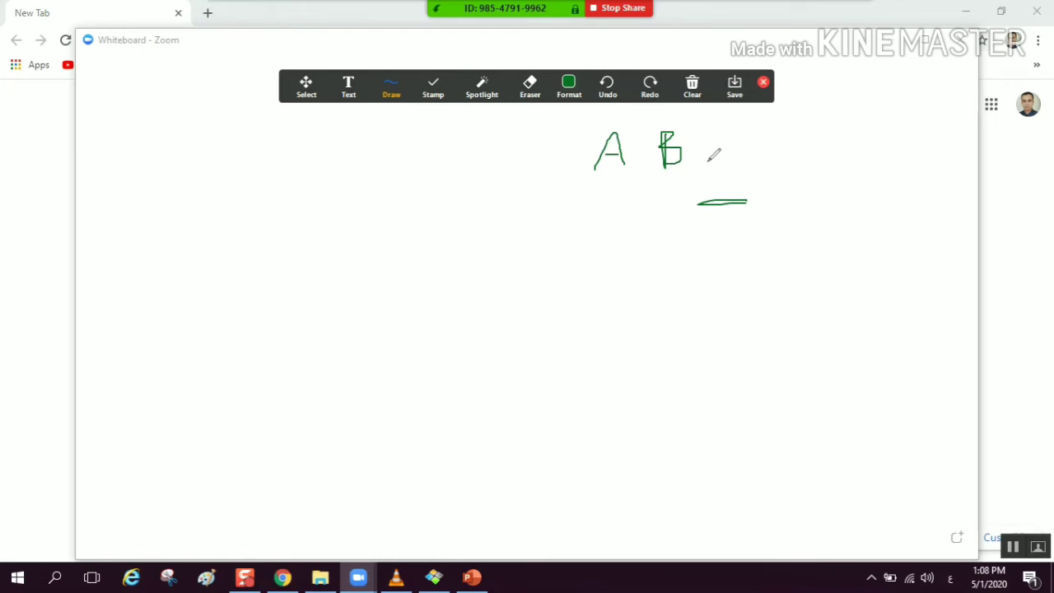
{"action": "left_click", "coordinate": [570, 88]}
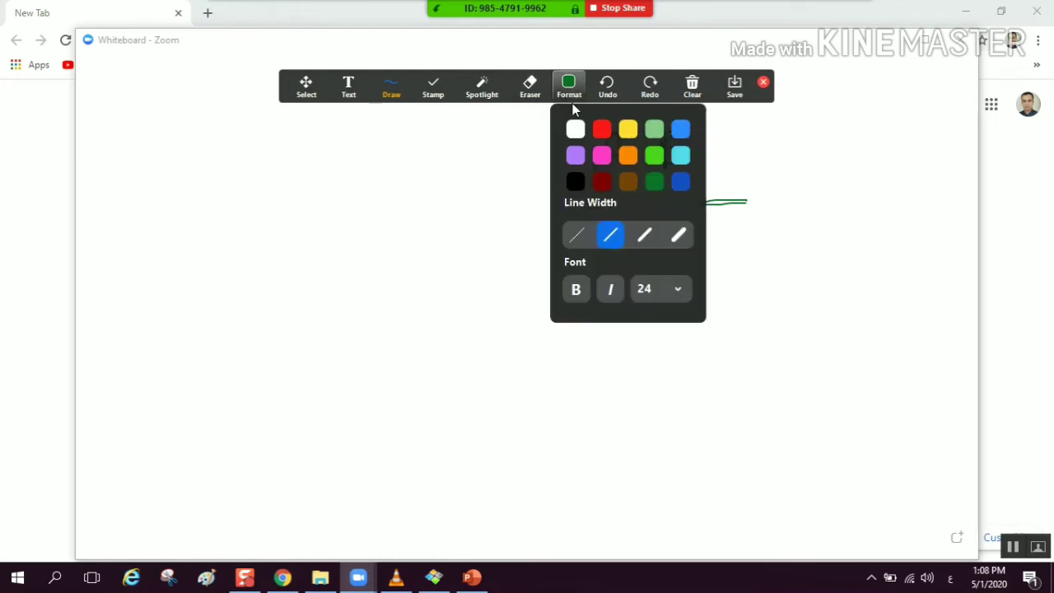
{"action": "left_click", "coordinate": [602, 129]}
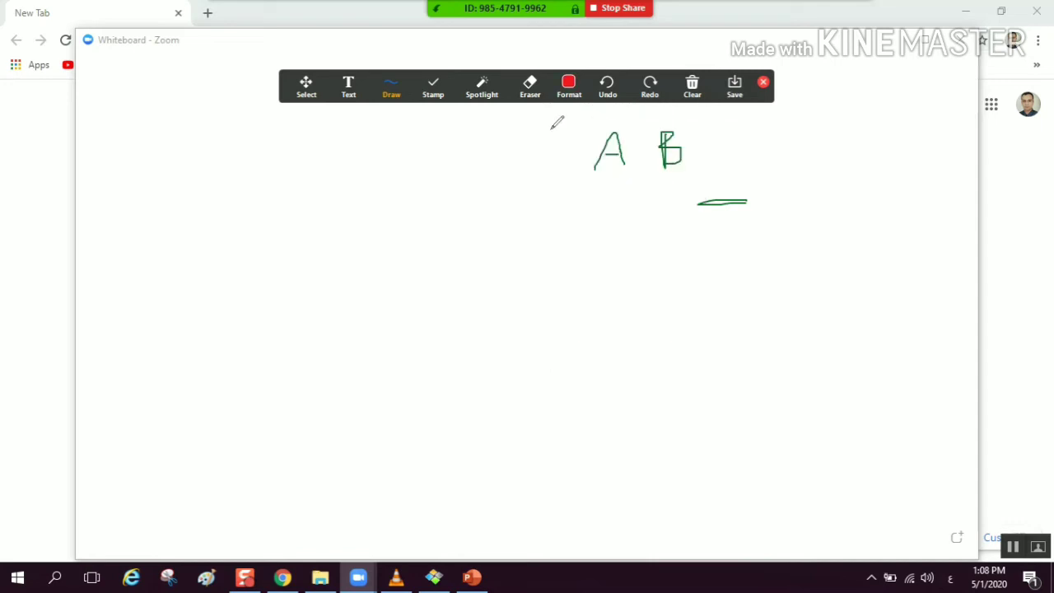
{"action": "mouse_move", "coordinate": [531, 129]}
{"action": "left_mouse_down"}
{"action": "mouse_move", "coordinate": [501, 154]}
{"action": "mouse_move", "coordinate": [532, 154]}
{"action": "left_mouse_up"}
{"action": "mouse_move", "coordinate": [464, 145]}
{"action": "left_mouse_down"}
{"action": "mouse_move", "coordinate": [445, 161]}
{"action": "mouse_move", "coordinate": [416, 140]}
{"action": "mouse_move", "coordinate": [341, 170]}
{"action": "mouse_move", "coordinate": [352, 257]}
{"action": "left_mouse_up"}
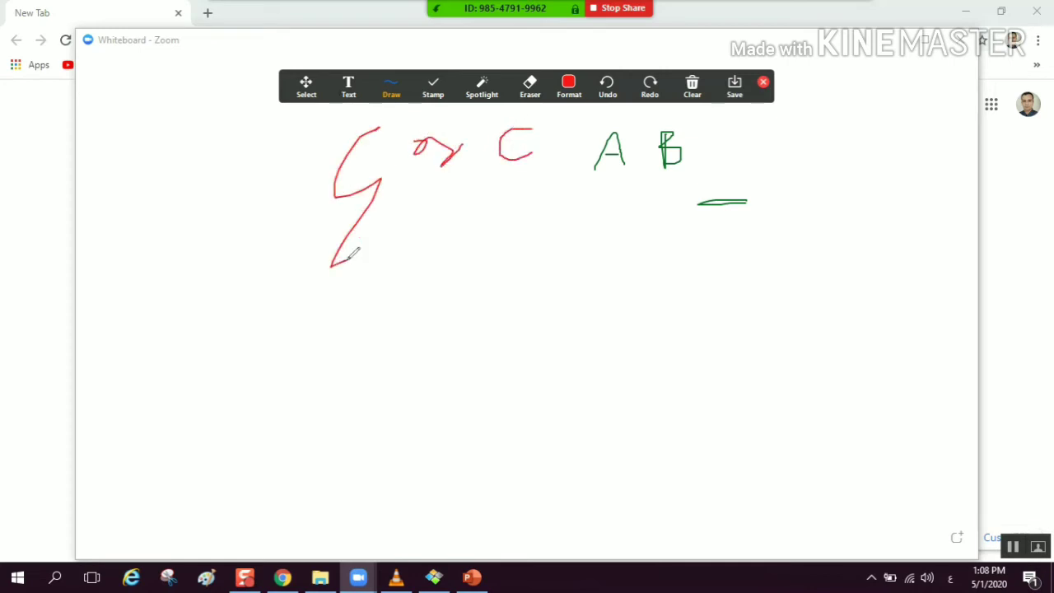
Add a text box reading "بسم الله" below the handwritten red letter and squiggles
{"action": "left_click", "coordinate": [390, 99]}
{"action": "left_click", "coordinate": [349, 83]}
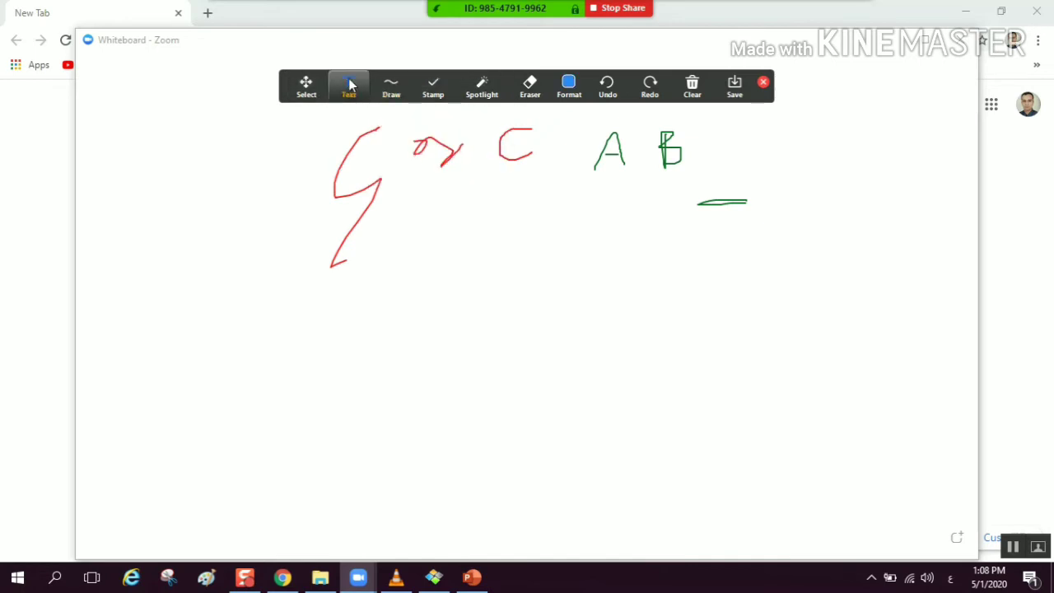
{"action": "left_click", "coordinate": [423, 205]}
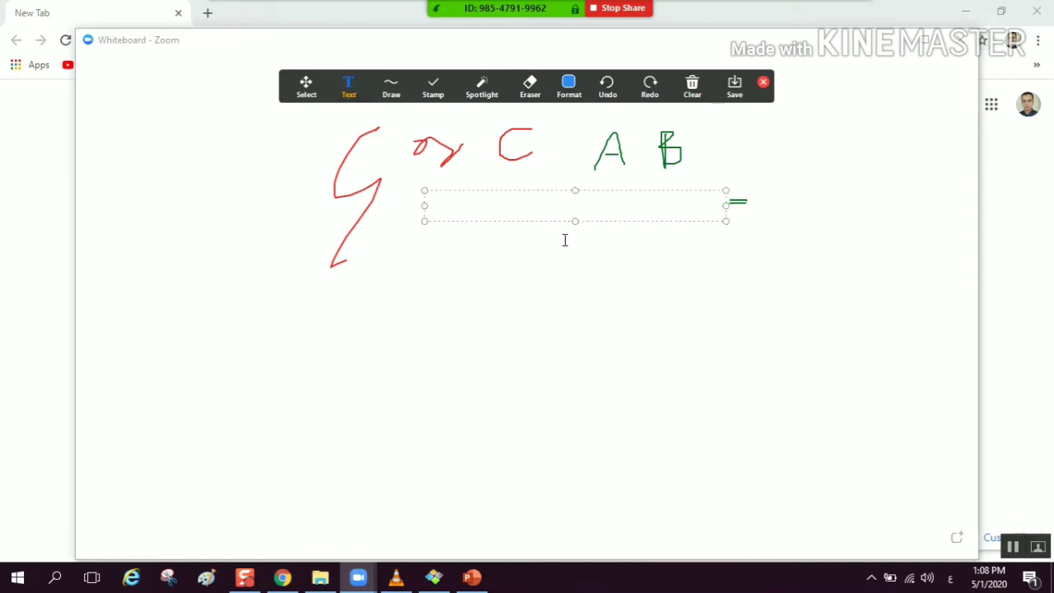
{"action": "type", "text": "بسم الله"}
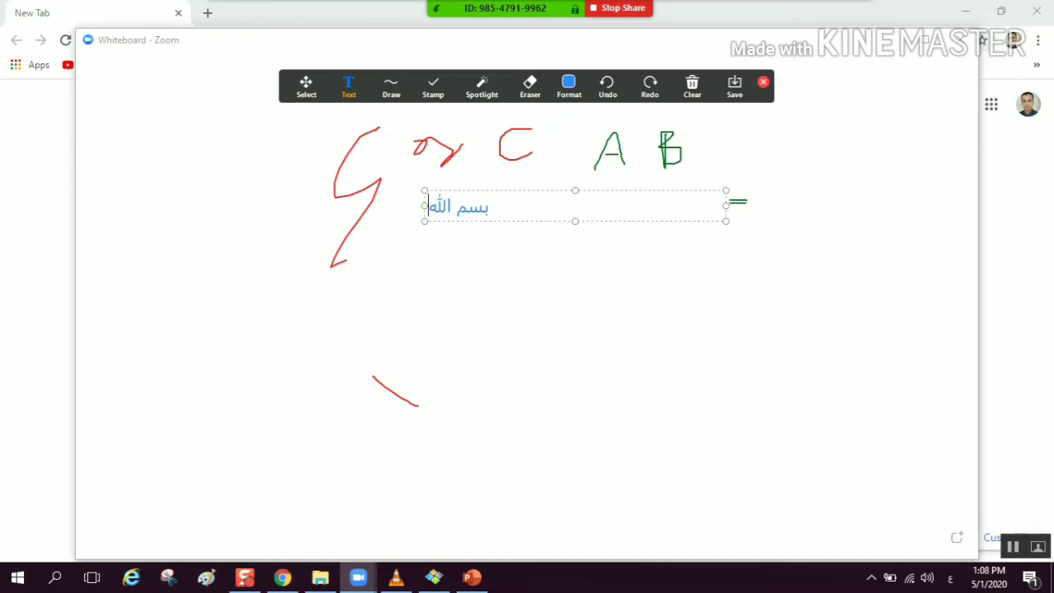
Draw a red horizontal arrow pointing right and an unfilled red rectangle below the handwriting
{"action": "left_click", "coordinate": [393, 100]}
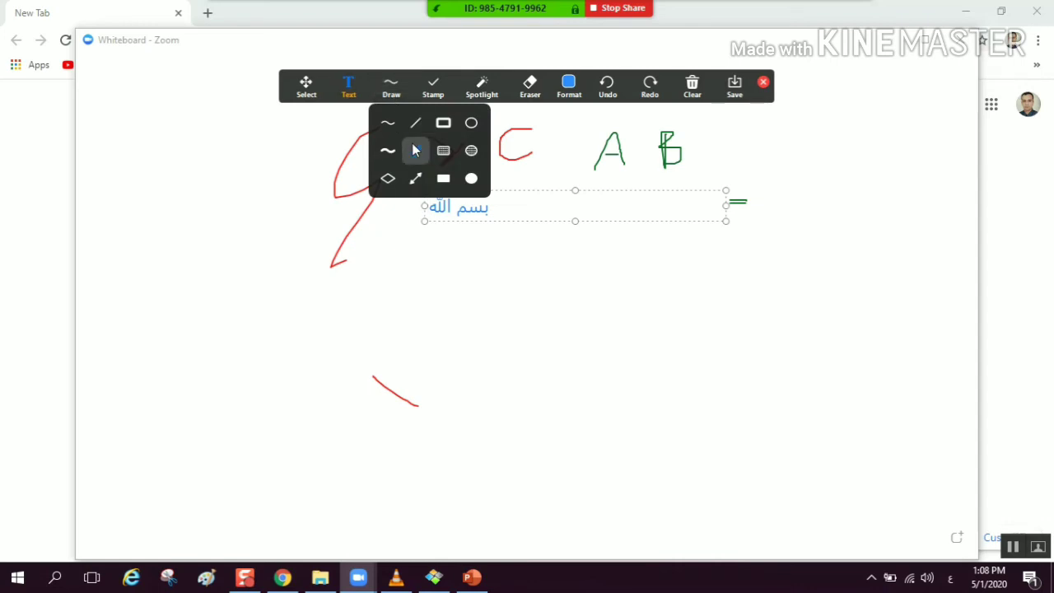
{"action": "left_click", "coordinate": [416, 151]}
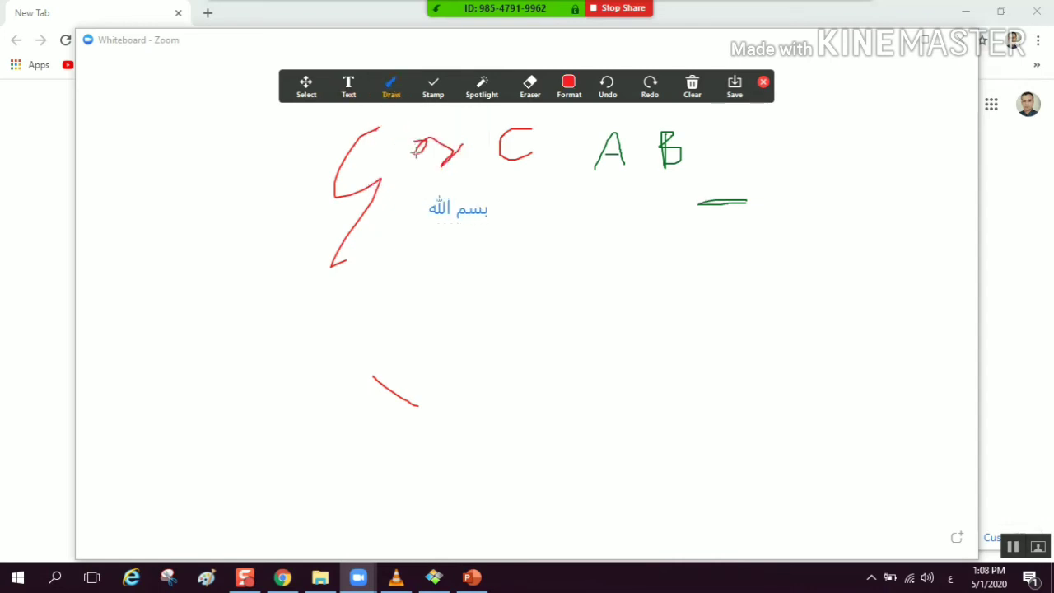
{"action": "left_click_drag", "start_coordinate": [529, 288], "coordinate": [661, 284]}
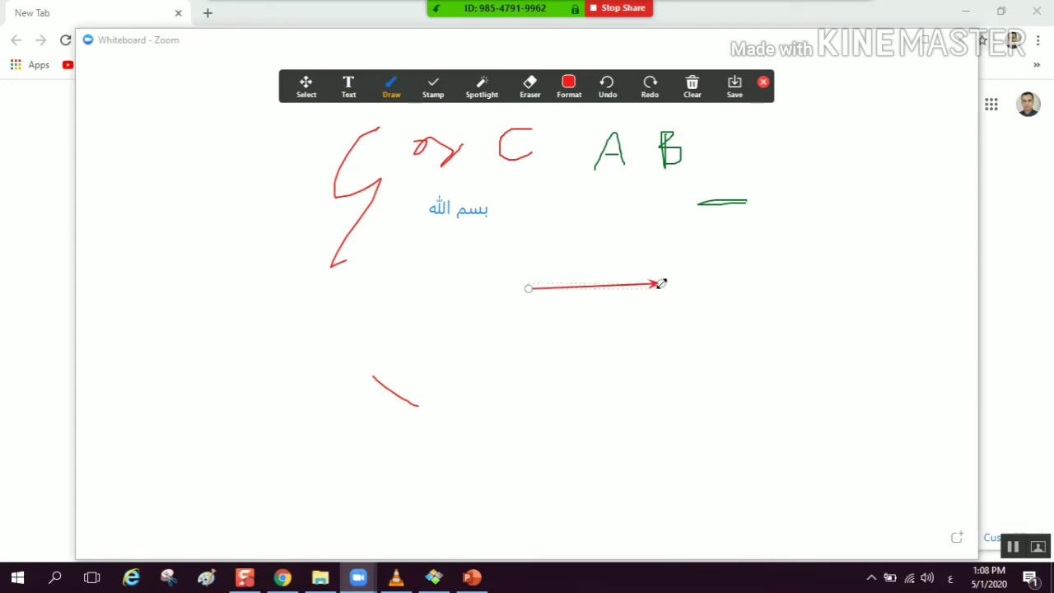
{"action": "left_click", "coordinate": [382, 92]}
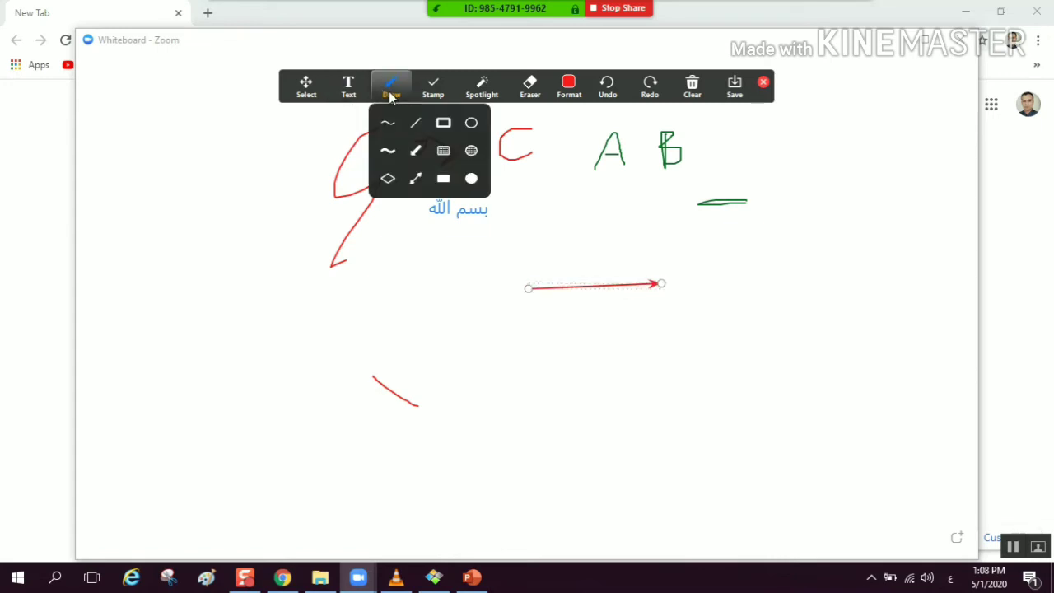
{"action": "left_click", "coordinate": [443, 123]}
{"action": "left_click_drag", "start_coordinate": [426, 231], "coordinate": [269, 334]}
Draw a solid red filled ellipse just below the rectangle
{"action": "left_click", "coordinate": [436, 89]}
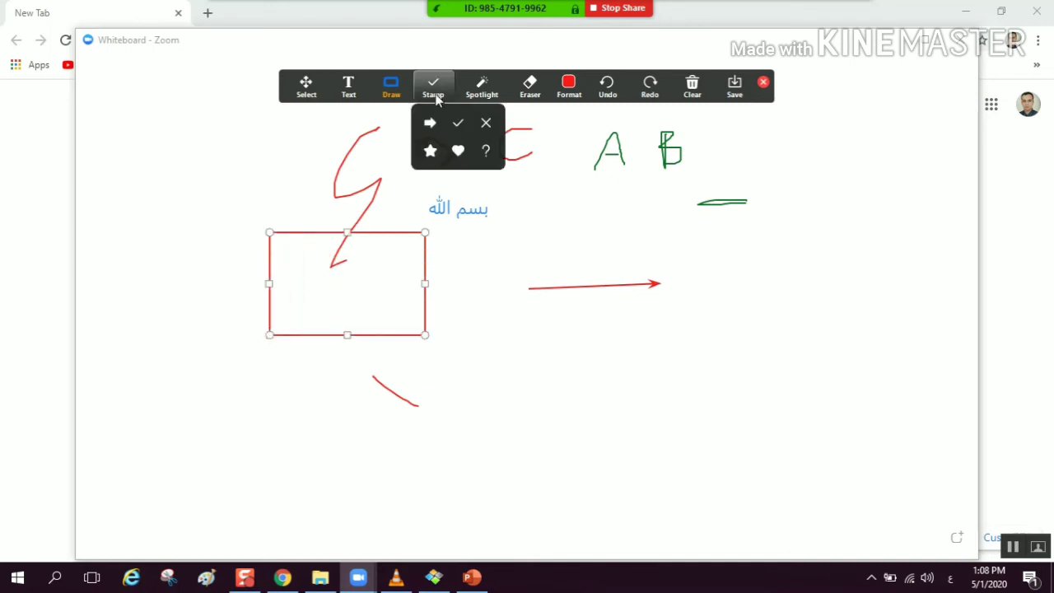
{"action": "left_click", "coordinate": [409, 92]}
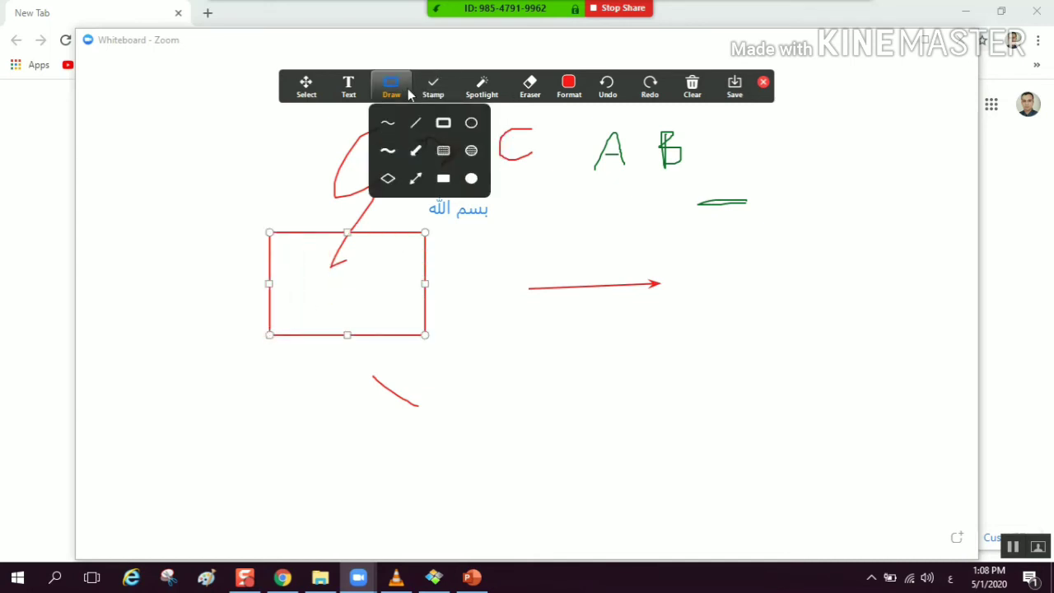
{"action": "left_click", "coordinate": [433, 88]}
{"action": "left_click", "coordinate": [391, 88]}
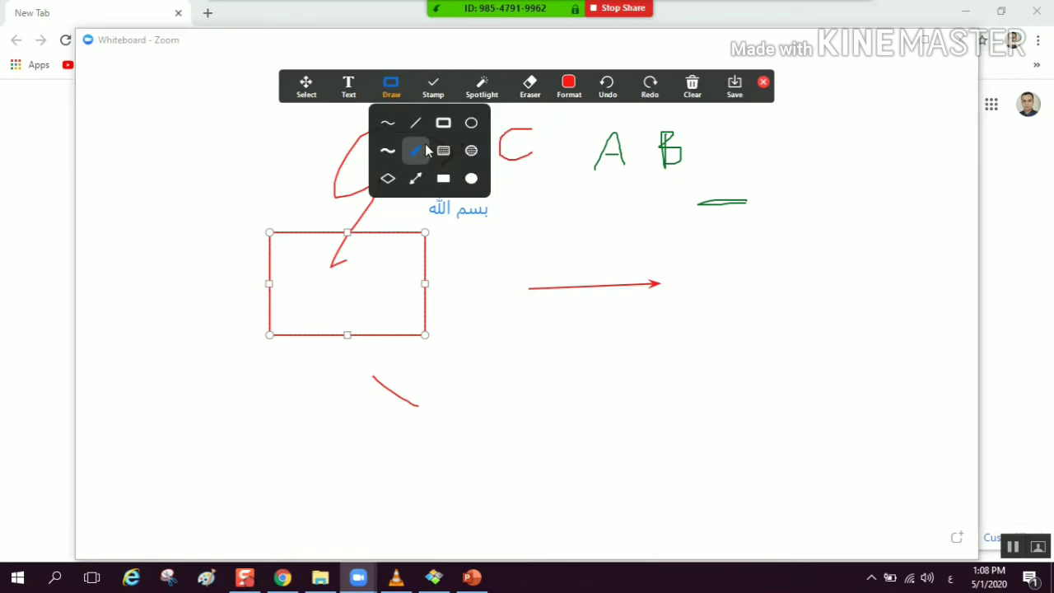
{"action": "left_click", "coordinate": [470, 190]}
{"action": "mouse_move", "coordinate": [470, 343]}
{"action": "left_mouse_down"}
{"action": "mouse_move", "coordinate": [387, 301]}
{"action": "mouse_move", "coordinate": [336, 360]}
{"action": "mouse_move", "coordinate": [369, 438]}
{"action": "mouse_move", "coordinate": [381, 440]}
{"action": "mouse_move", "coordinate": [329, 448]}
{"action": "left_mouse_up"}
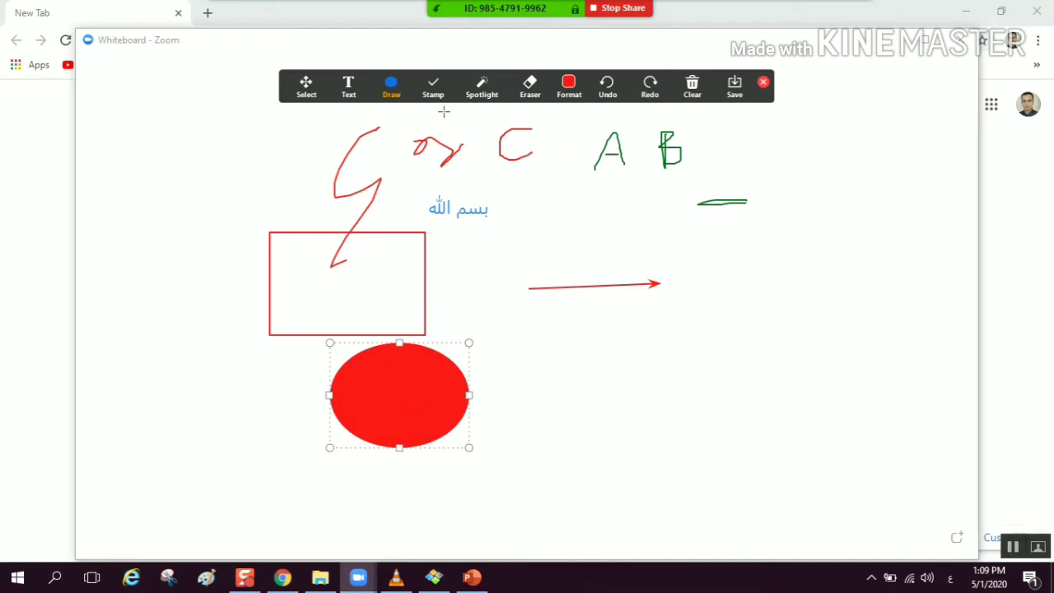
Place a red heart stamp to the left of the large red squiggle
{"action": "left_click", "coordinate": [433, 89]}
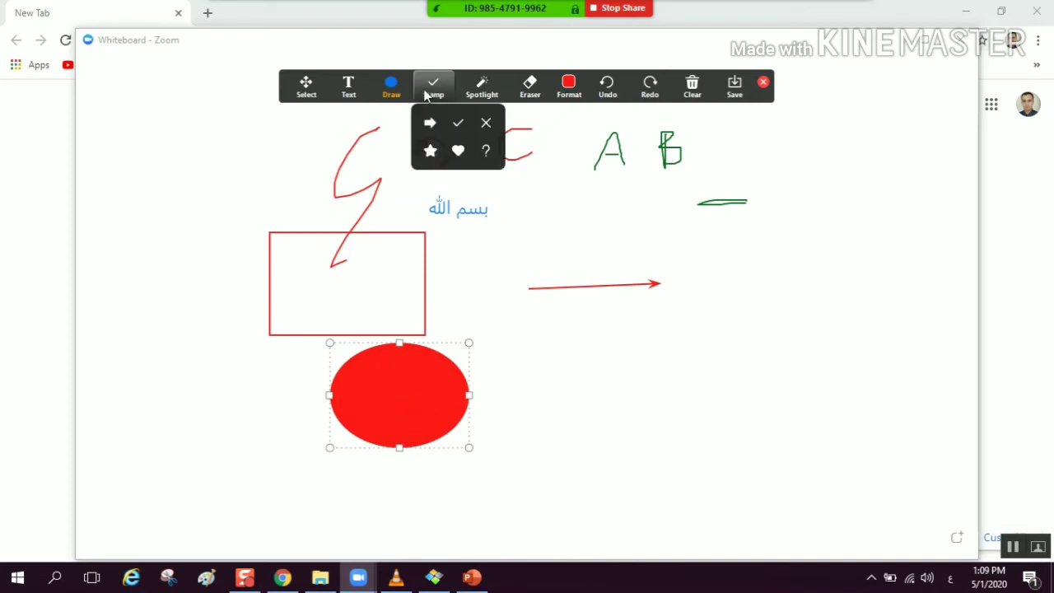
{"action": "left_click", "coordinate": [460, 150]}
{"action": "left_click", "coordinate": [274, 164]}
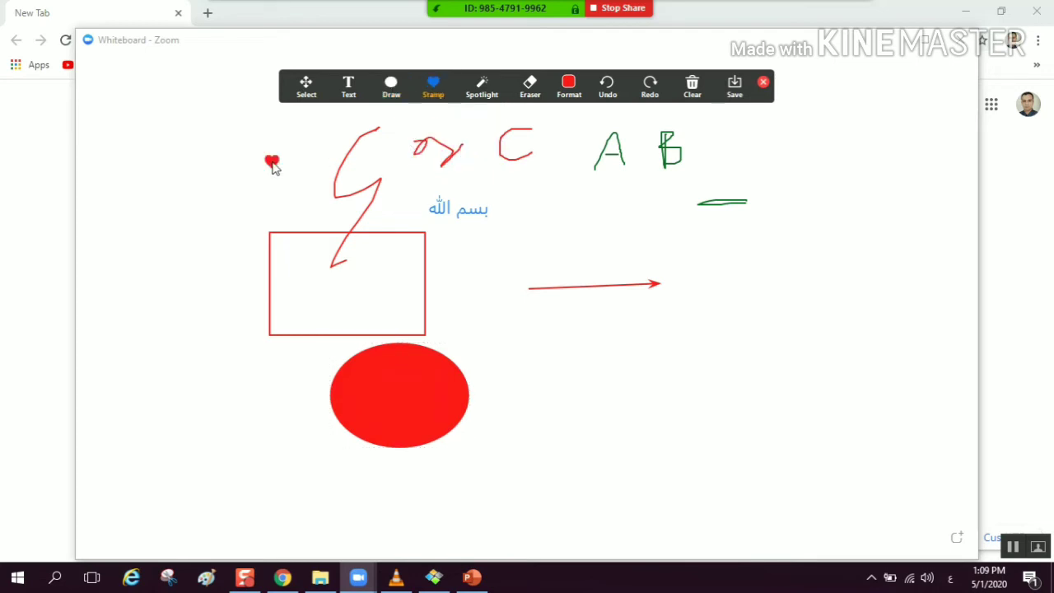
Place three check mark stamps, one below the heart and two just right of the large red squiggle
{"action": "left_click", "coordinate": [436, 98]}
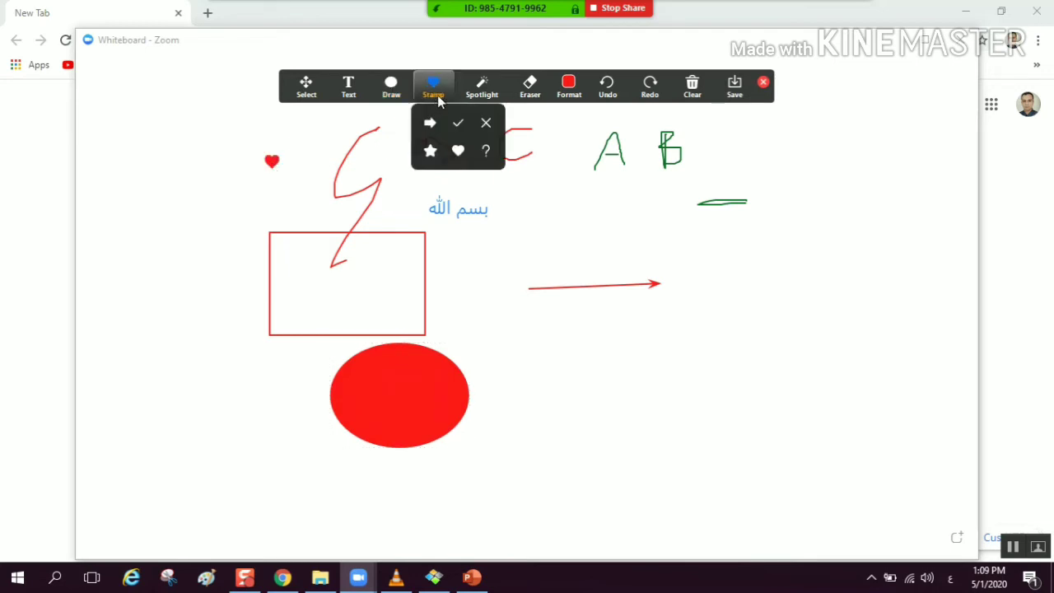
{"action": "left_click", "coordinate": [460, 122]}
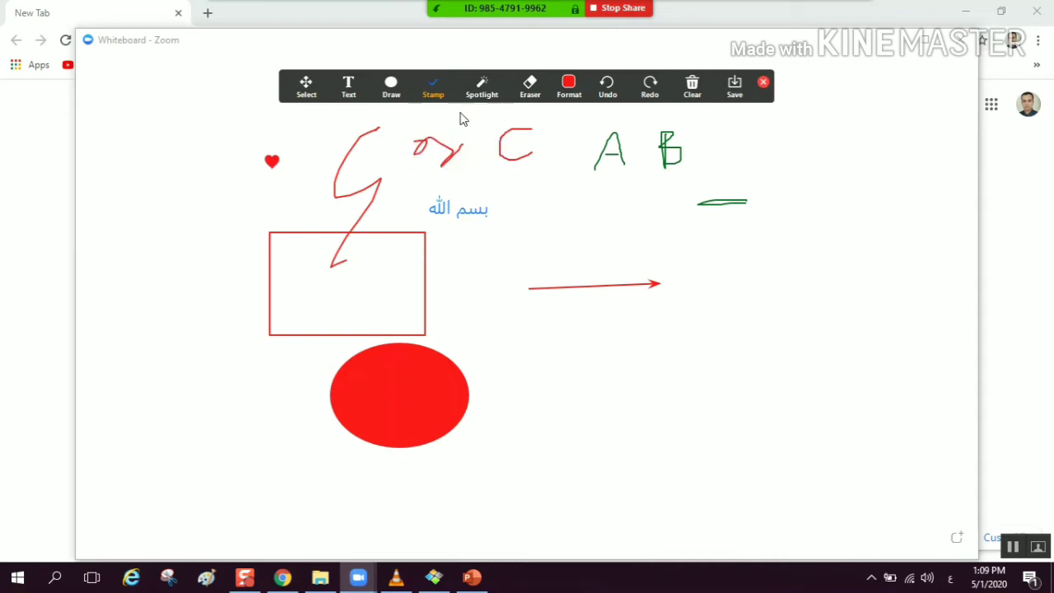
{"action": "left_click", "coordinate": [242, 196]}
{"action": "left_click", "coordinate": [483, 85]}
{"action": "left_click", "coordinate": [419, 162]}
{"action": "left_click", "coordinate": [403, 182]}
Erase the red letter C, the short green stroke, the small red squiggle and the Arabic text
{"action": "left_click", "coordinate": [532, 85]}
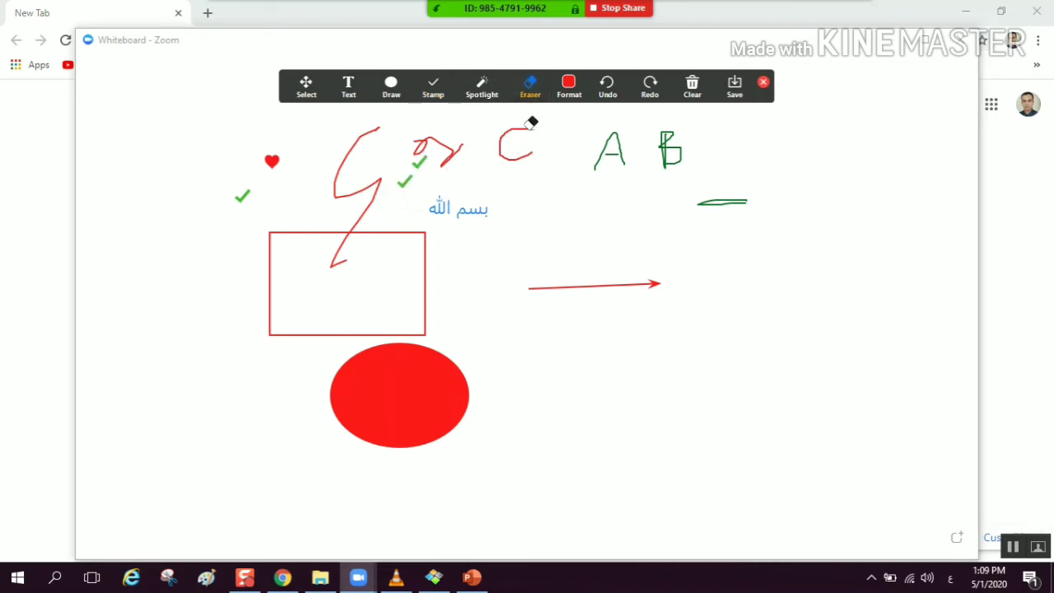
{"action": "left_click_drag", "start_coordinate": [532, 120], "coordinate": [543, 120]}
{"action": "left_click_drag", "start_coordinate": [745, 202], "coordinate": [722, 200]}
{"action": "left_click_drag", "start_coordinate": [454, 149], "coordinate": [434, 137]}
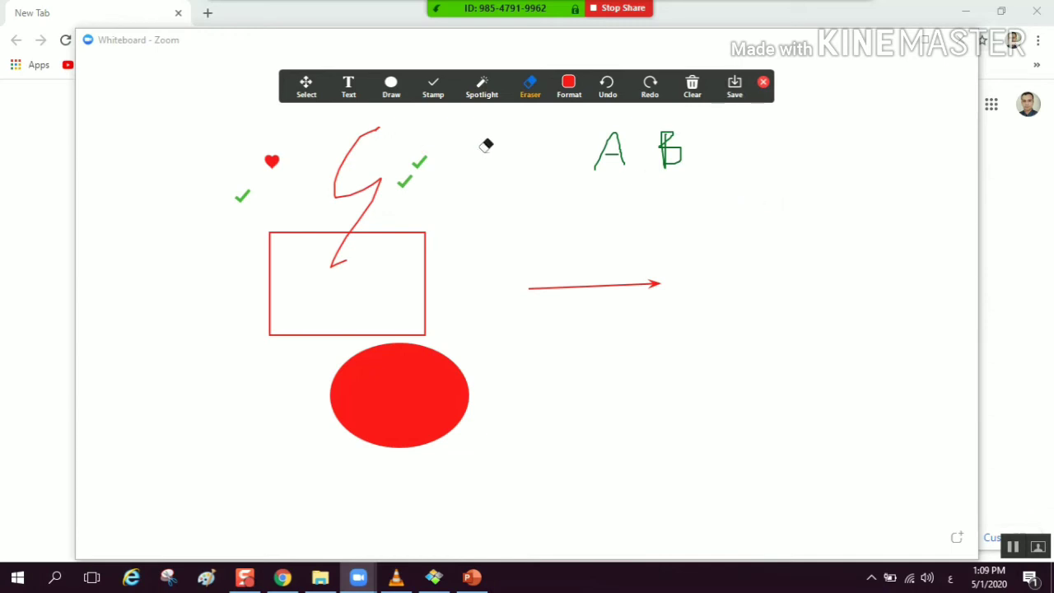